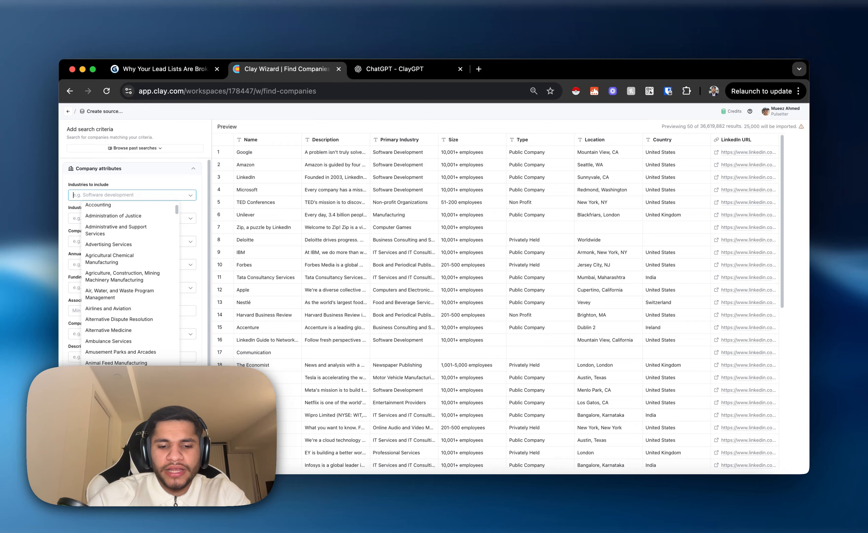
Step: Add Facilities Services and Landscaping Services to the industries to include
{"action": "type", "text": "facili"}
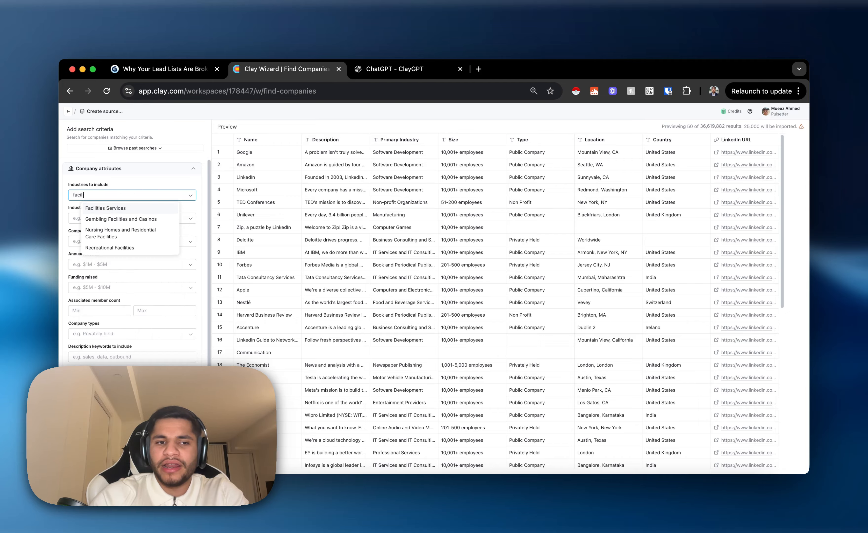
{"action": "type", "text": "l"}
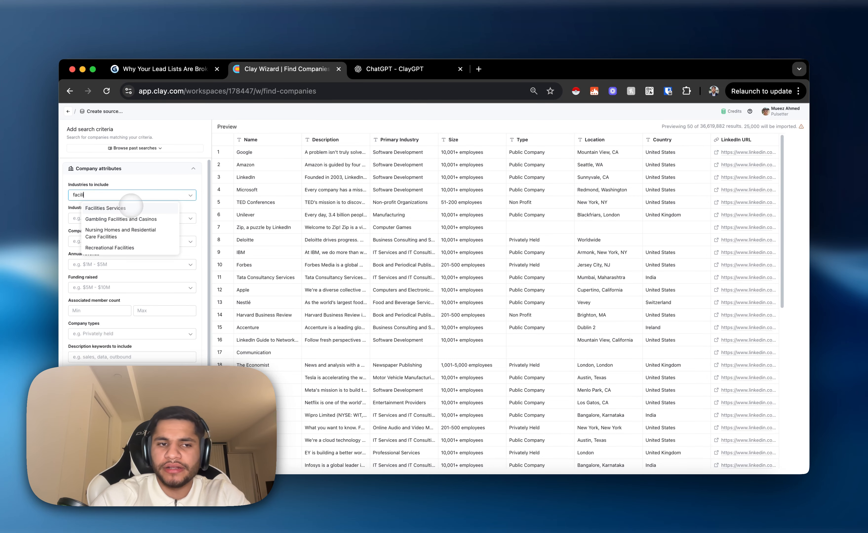
{"action": "left_click", "coordinate": [131, 208]}
{"action": "type", "text": "land"}
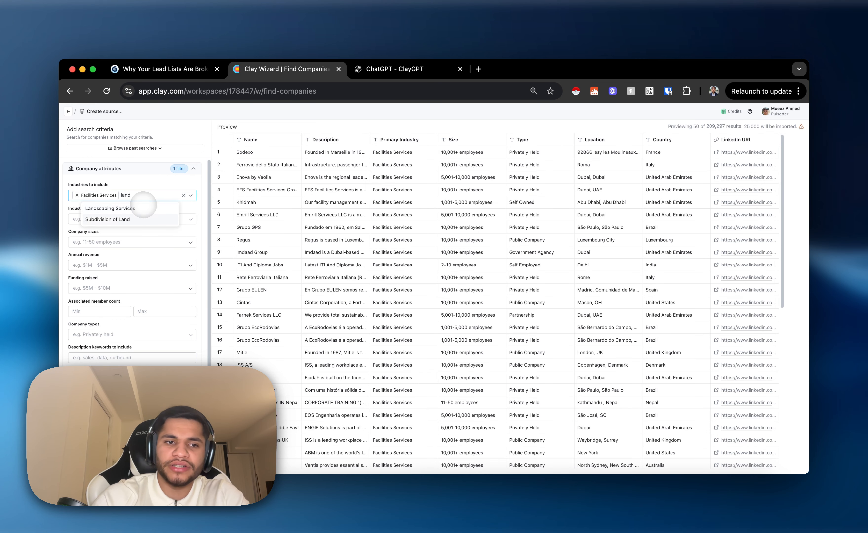
{"action": "left_click", "coordinate": [143, 207]}
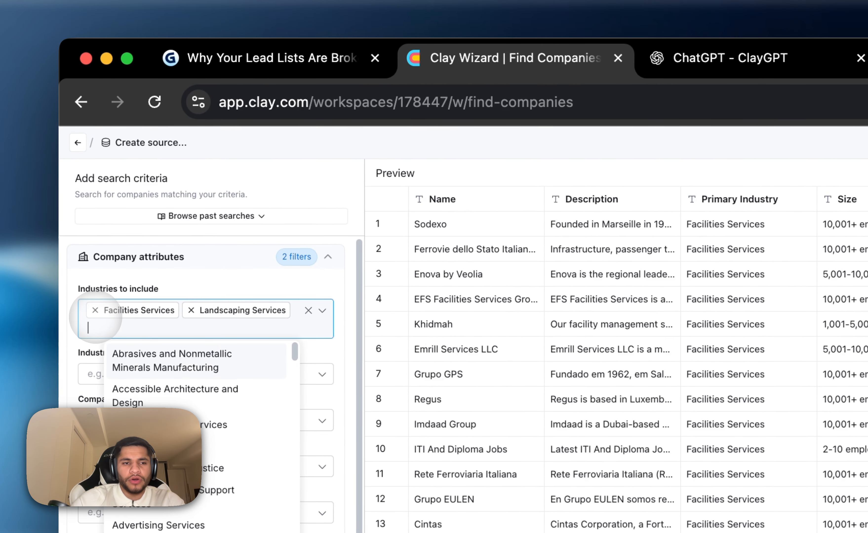
Step: Clear all selected industries from the industries-to-include filter
{"action": "left_click", "coordinate": [78, 197]}
{"action": "left_click", "coordinate": [78, 197]}
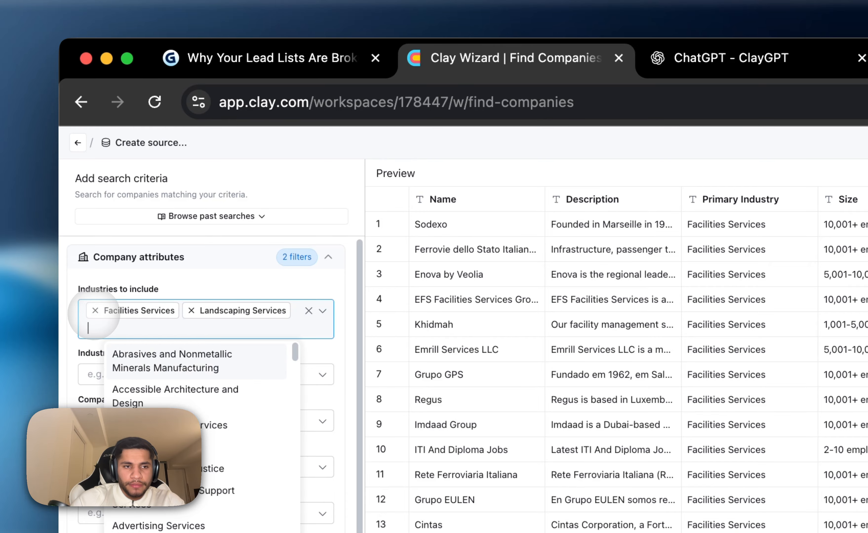
{"action": "left_click", "coordinate": [173, 271]}
{"action": "left_click", "coordinate": [309, 311]}
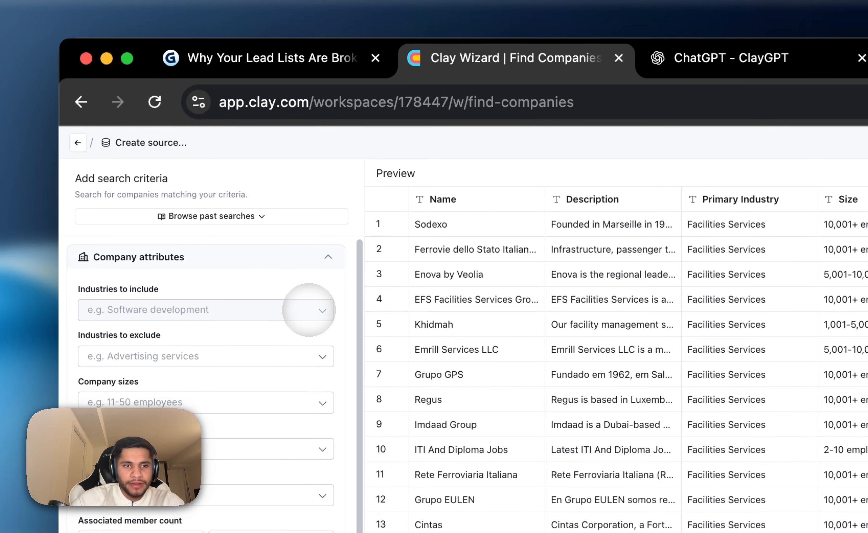
Step: Restrict the company search to the United States in the location filter's countries to include
{"action": "scroll", "coordinate": [164, 399], "scroll_direction": "down", "scroll_amount": 1}
{"action": "scroll", "coordinate": [163, 403], "scroll_direction": "down", "scroll_amount": 1}
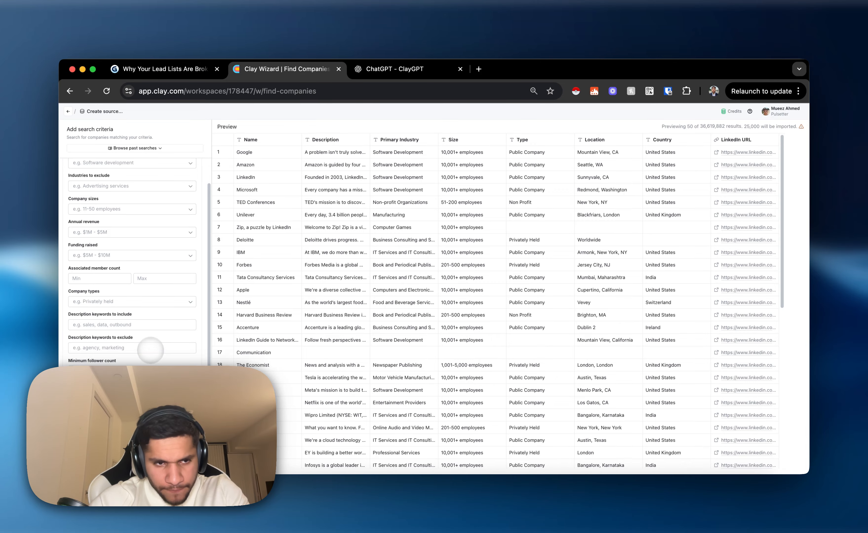
{"action": "scroll", "coordinate": [134, 304], "scroll_direction": "down", "scroll_amount": 2}
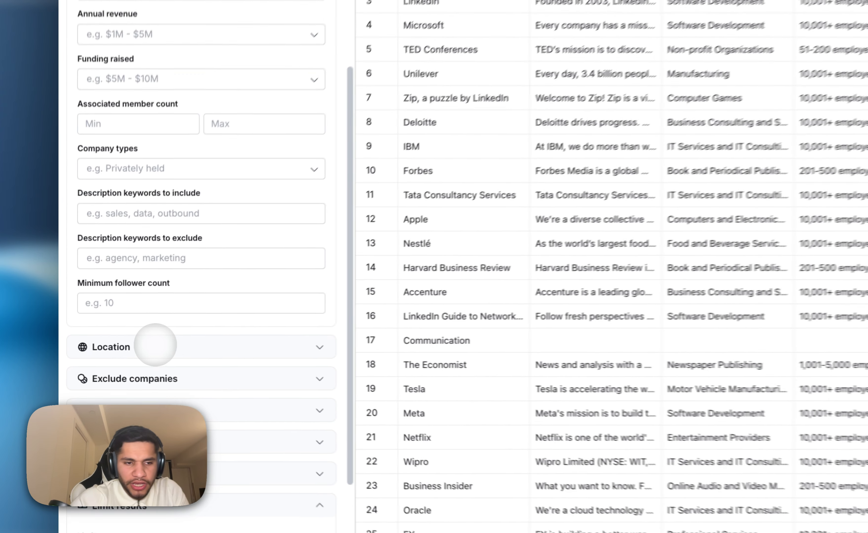
{"action": "left_click", "coordinate": [110, 355]}
{"action": "left_click", "coordinate": [89, 381]}
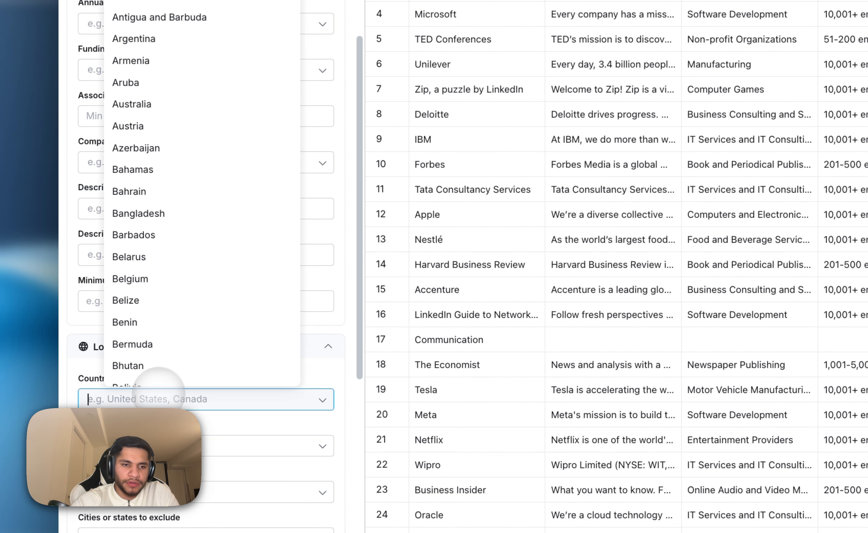
{"action": "scroll", "coordinate": [206, 161], "scroll_direction": "down", "scroll_amount": 5}
{"action": "type", "text": "uni"}
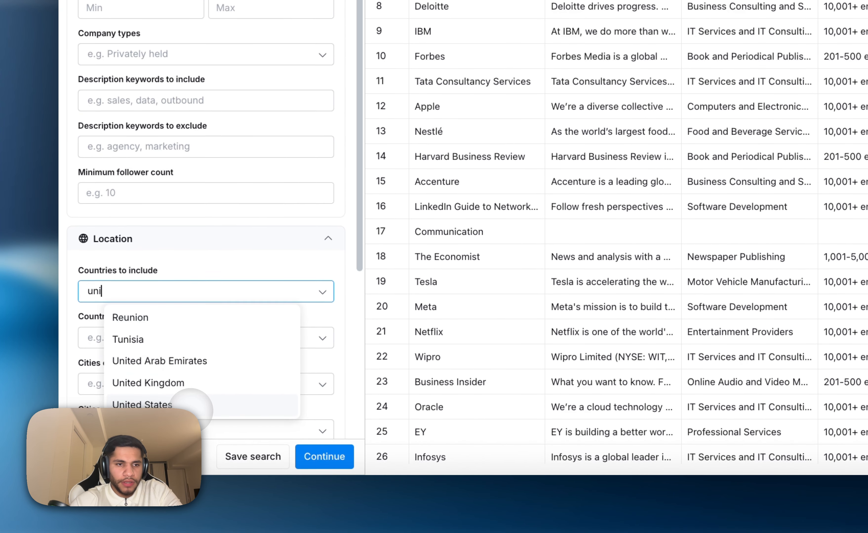
{"action": "left_click", "coordinate": [200, 460]}
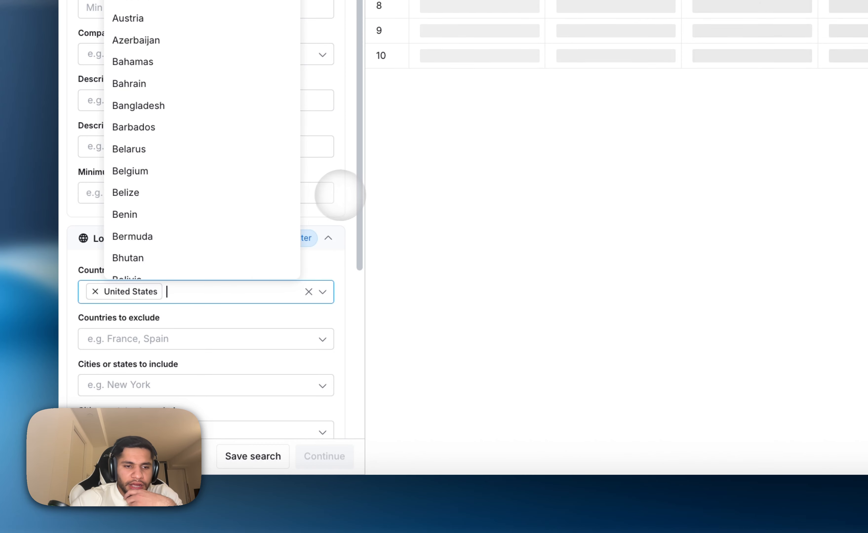
{"action": "left_click", "coordinate": [337, 253]}
{"action": "scroll", "coordinate": [173, 46], "scroll_direction": "down", "scroll_amount": 3}
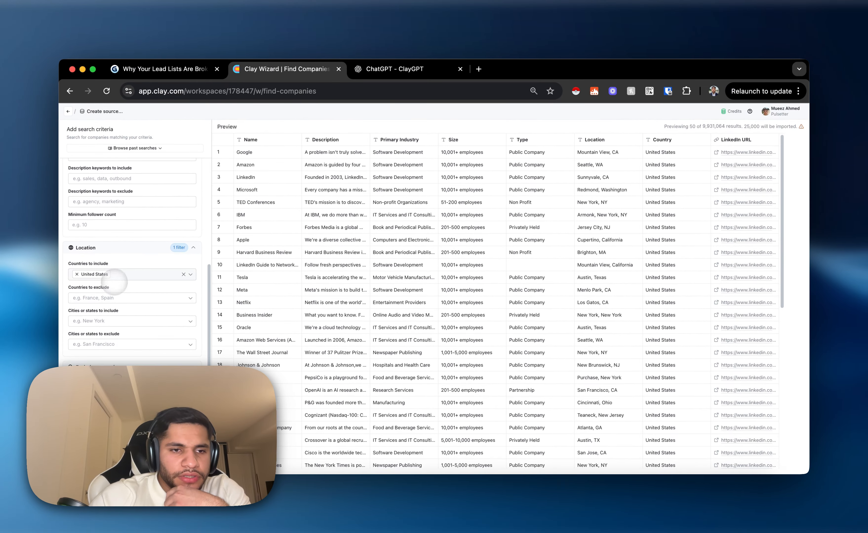
{"action": "scroll", "coordinate": [161, 427], "scroll_direction": "down", "scroll_amount": 2}
{"action": "scroll", "coordinate": [109, 348], "scroll_direction": "down", "scroll_amount": 1}
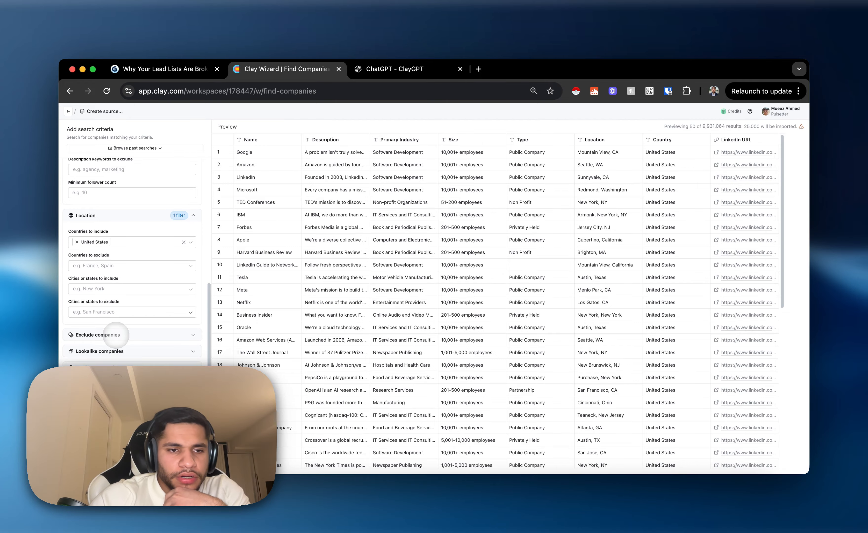
{"action": "scroll", "coordinate": [116, 335], "scroll_direction": "up", "scroll_amount": 5}
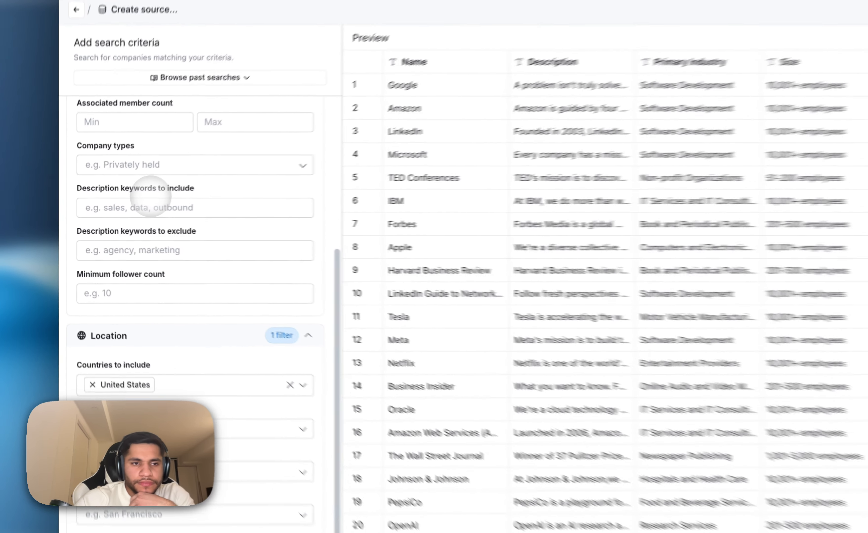
{"action": "left_click", "coordinate": [108, 218]}
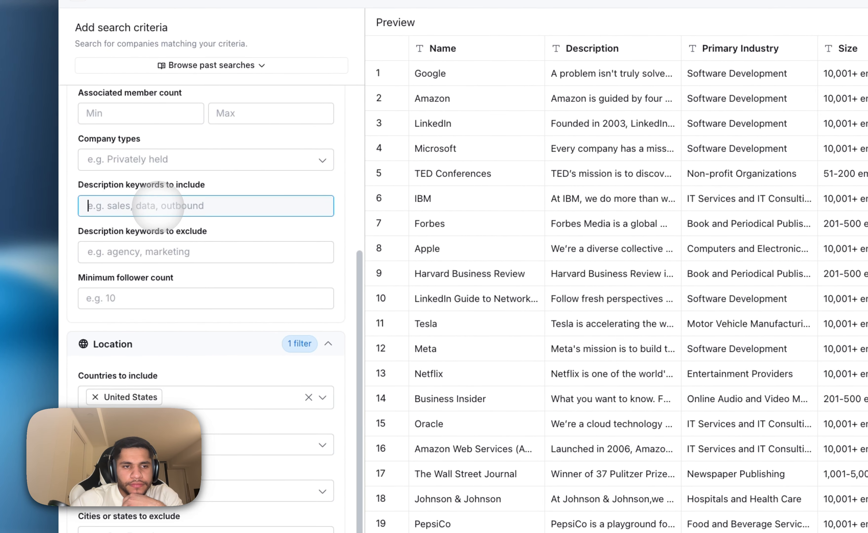
{"action": "scroll", "coordinate": [158, 207], "scroll_direction": "up", "scroll_amount": 10}
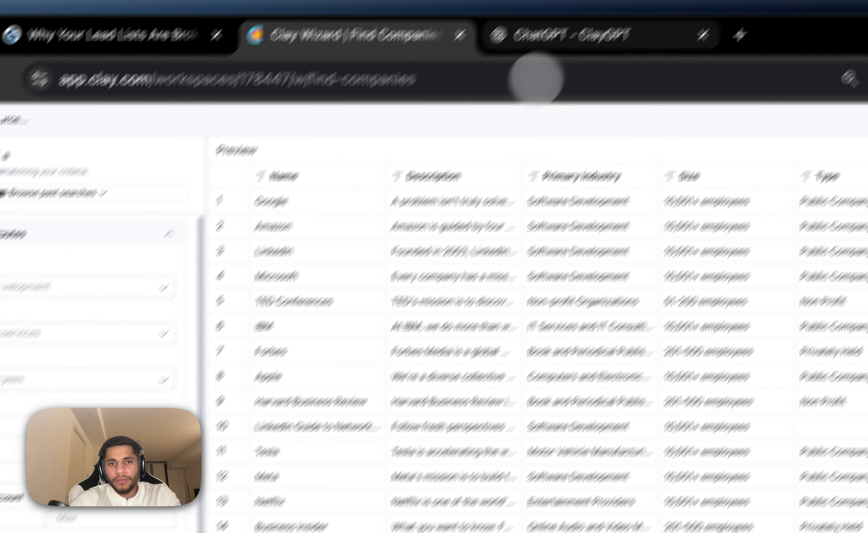
Step: Switch to the ClayGPT chat and request a CSV of commercial landscaping company description and website keywords for import into Clay's Find Companies keywords
{"action": "left_click", "coordinate": [545, 36]}
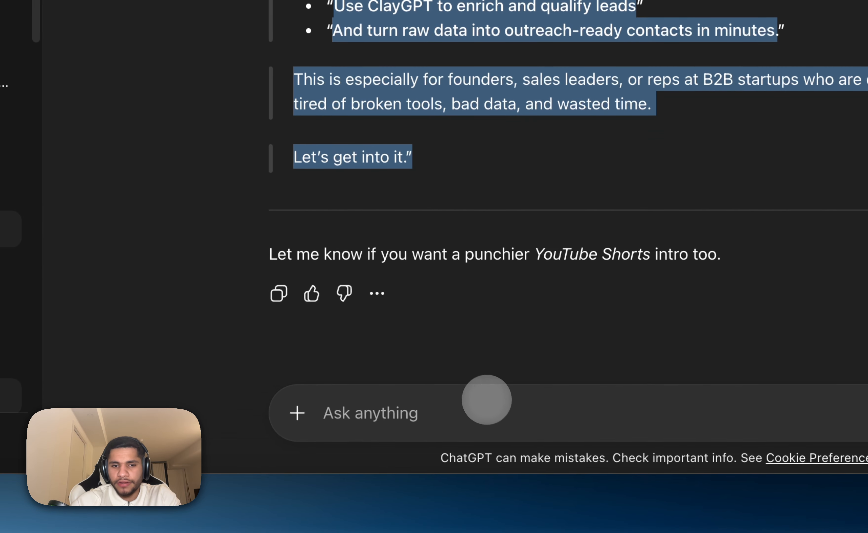
{"action": "left_click", "coordinate": [487, 401]}
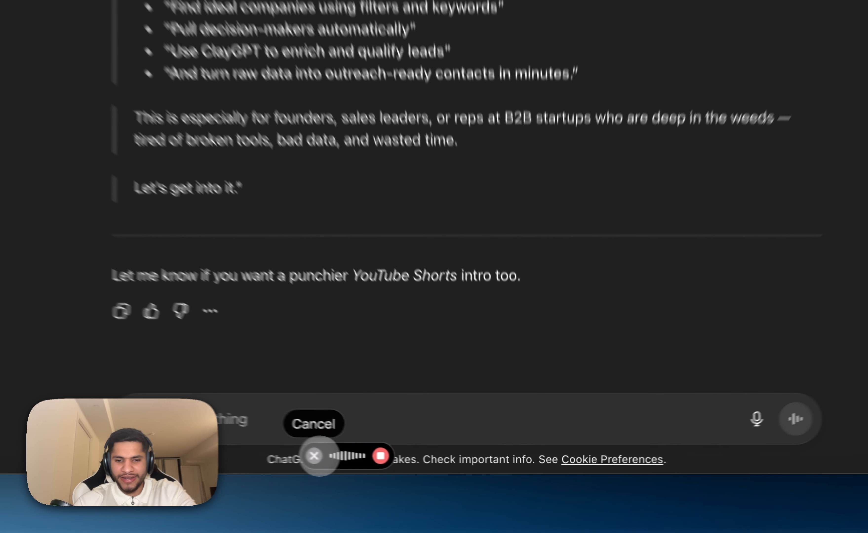
{"action": "left_click", "coordinate": [415, 464]}
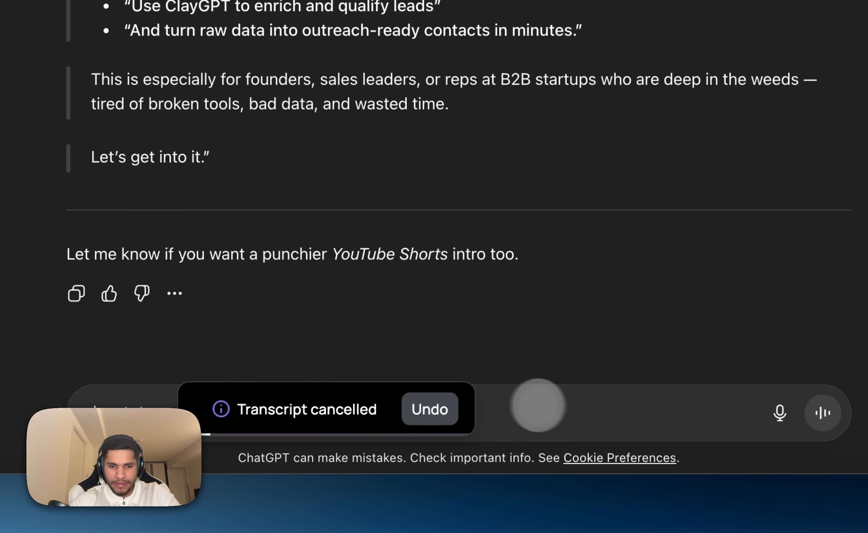
{"action": "left_click", "coordinate": [573, 412]}
{"action": "key", "text": "fn+space"}
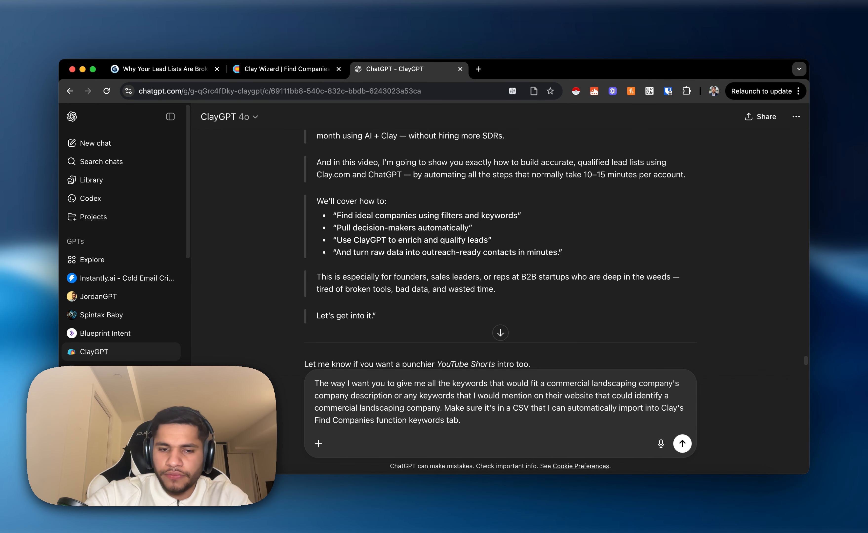
{"action": "key", "text": "Return"}
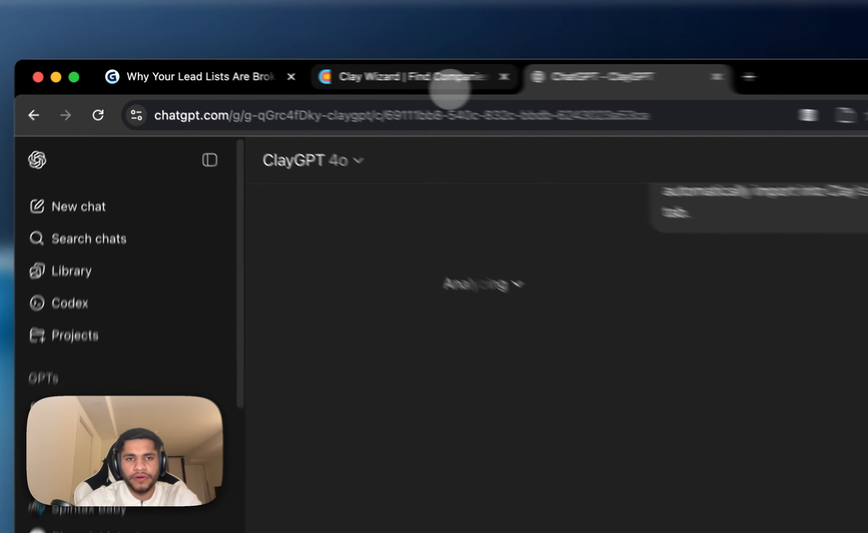
Step: Switch back to Clay's company search and look through the Exclude companies, Lookalike companies and AI filters options
{"action": "left_click", "coordinate": [450, 89]}
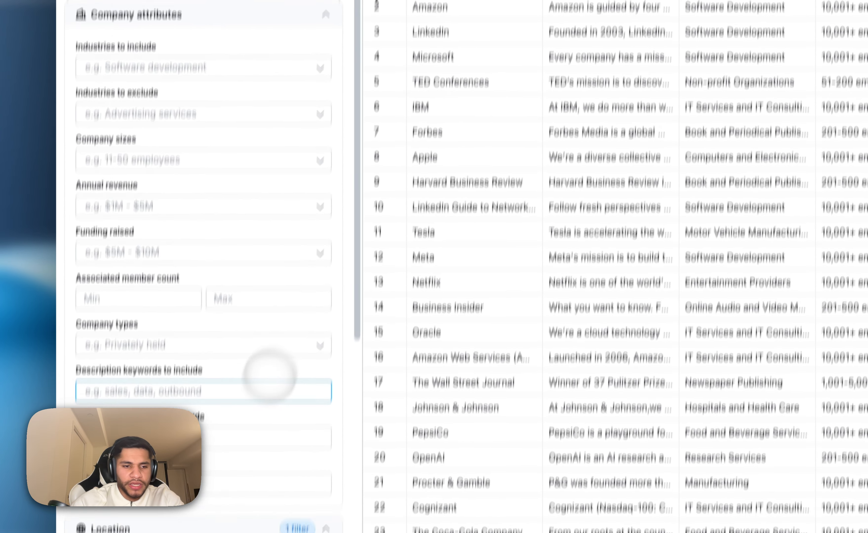
{"action": "scroll", "coordinate": [271, 378], "scroll_direction": "down", "scroll_amount": 10}
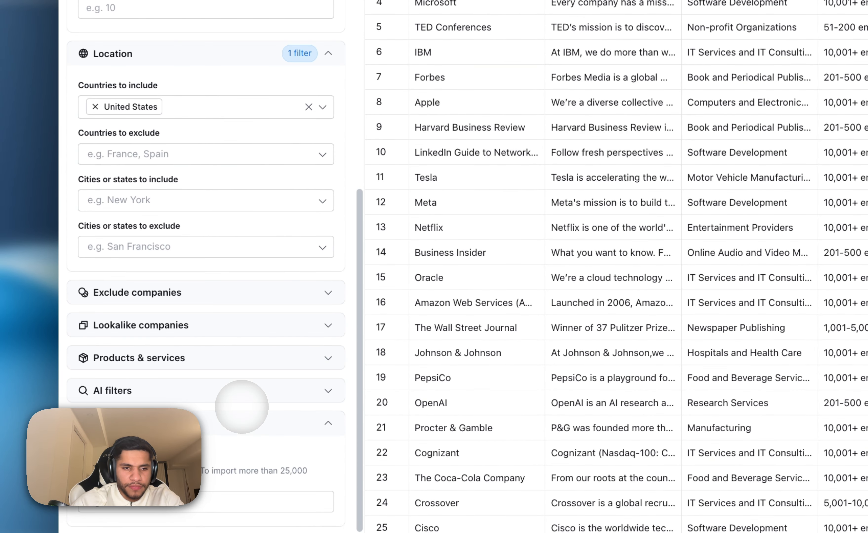
{"action": "left_click", "coordinate": [193, 291]}
{"action": "left_click", "coordinate": [147, 407]}
{"action": "scroll", "coordinate": [147, 401], "scroll_direction": "down", "scroll_amount": 5}
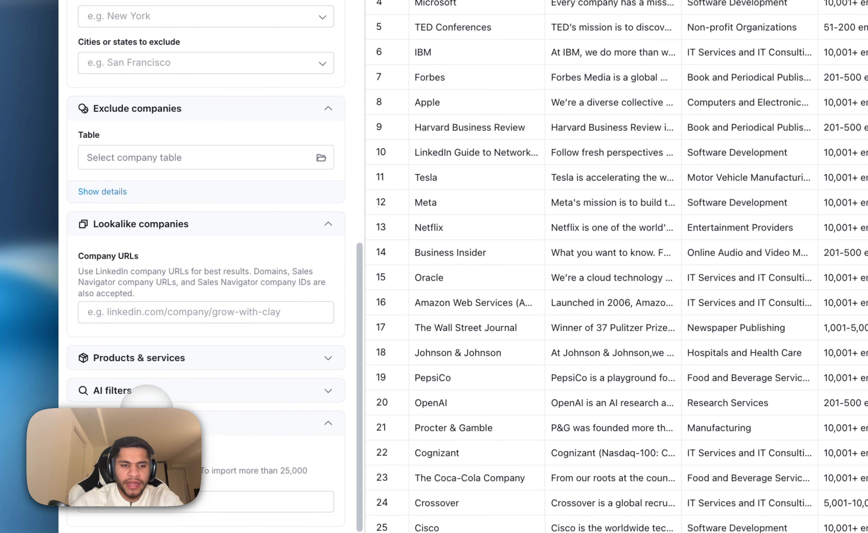
{"action": "left_click", "coordinate": [159, 389]}
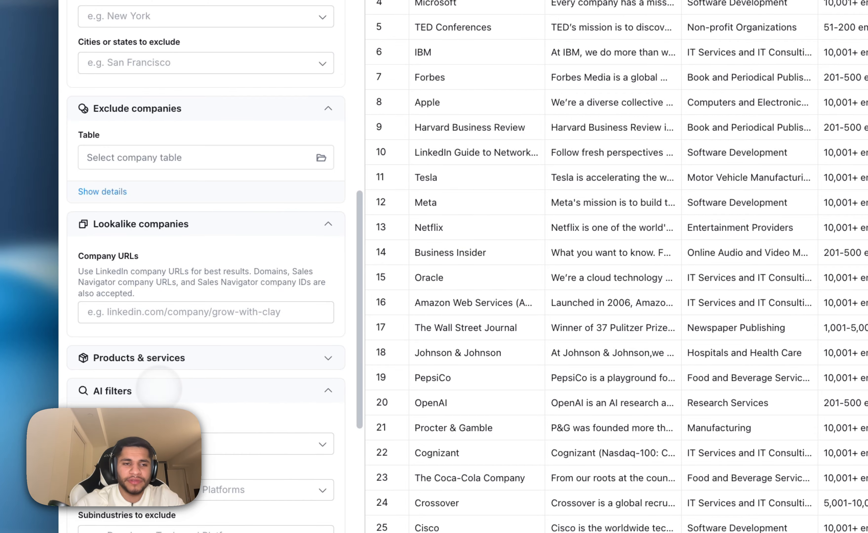
Step: Include company sizes 11-50 and 51-200 employees, and limit the search results to 250
{"action": "scroll", "coordinate": [159, 389], "scroll_direction": "up", "scroll_amount": 15}
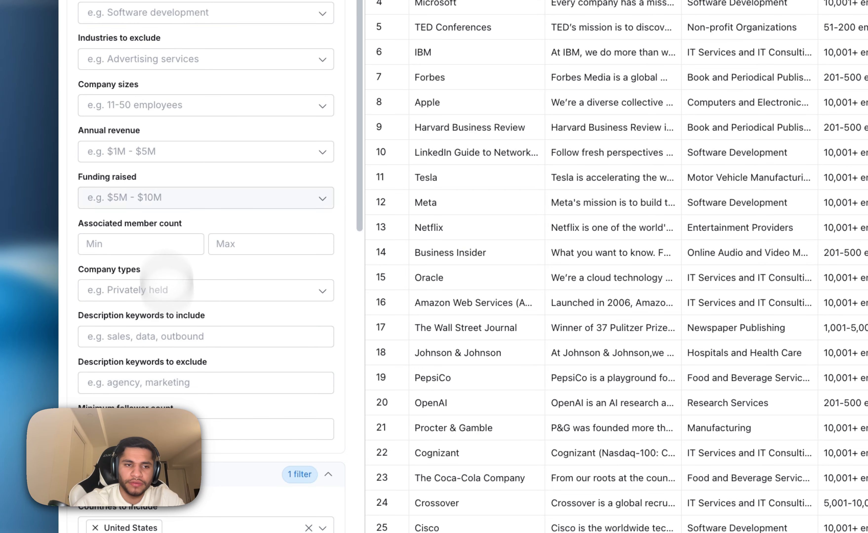
{"action": "scroll", "coordinate": [166, 281], "scroll_direction": "up", "scroll_amount": 4}
{"action": "left_click", "coordinate": [167, 248]}
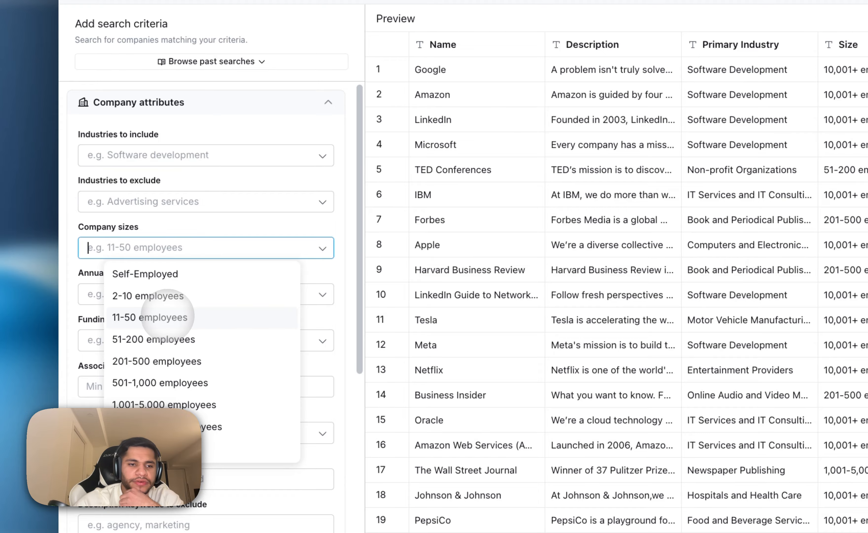
{"action": "left_click", "coordinate": [168, 316]}
{"action": "left_click", "coordinate": [166, 339]}
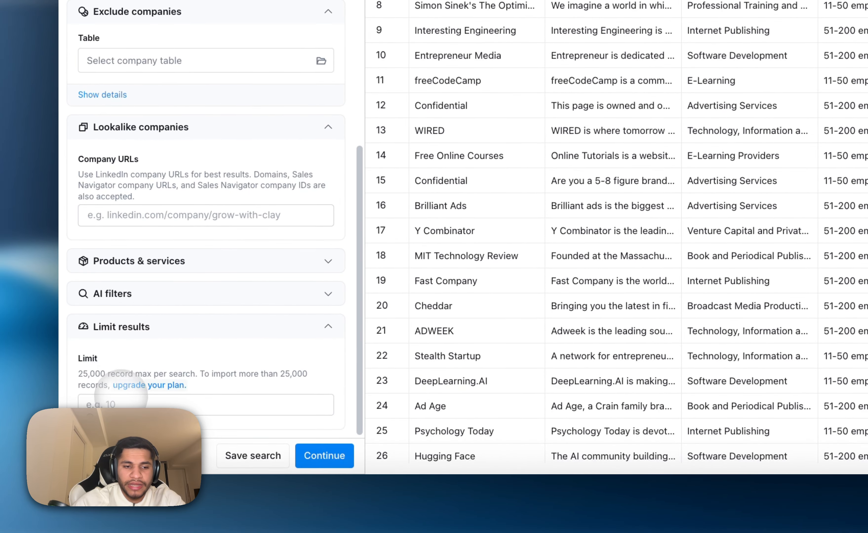
{"action": "left_click", "coordinate": [153, 405]}
{"action": "type", "text": "250"}
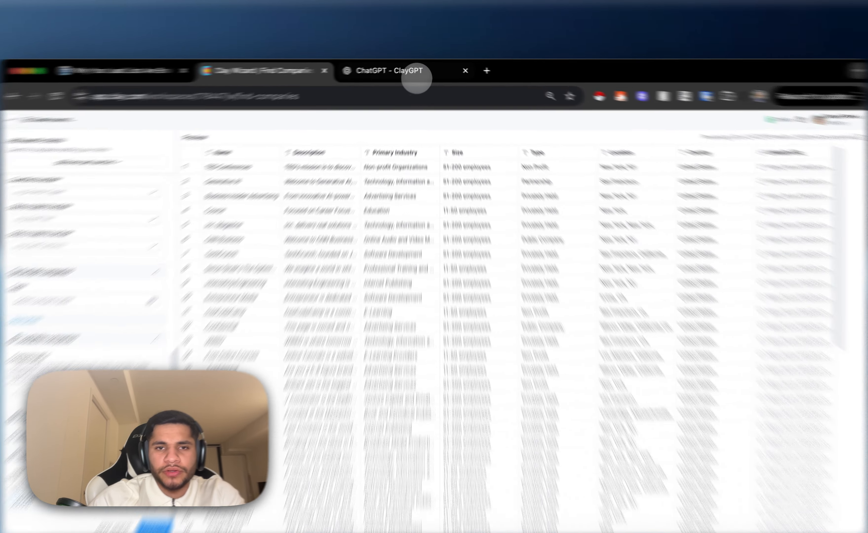
Step: Switch to the ClayGPT chat and ask for the keywords as a copy-paste list in the chat instead of a CSV download
{"action": "left_click", "coordinate": [410, 69]}
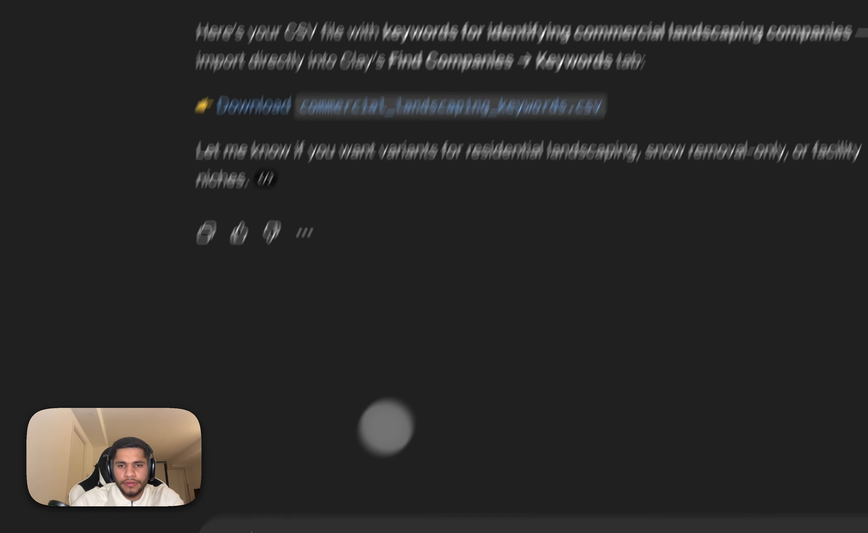
{"action": "scroll", "coordinate": [614, 194], "scroll_direction": "up", "scroll_amount": 3}
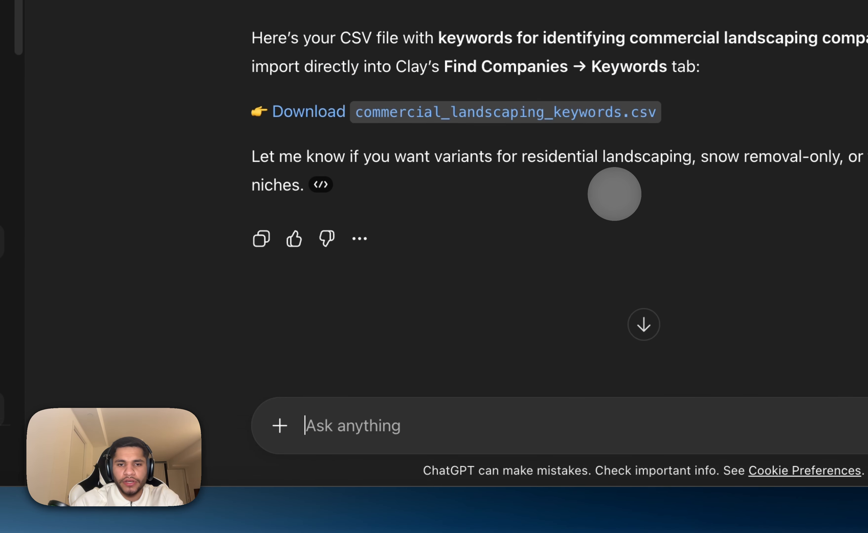
{"action": "scroll", "coordinate": [614, 193], "scroll_direction": "up", "scroll_amount": 20}
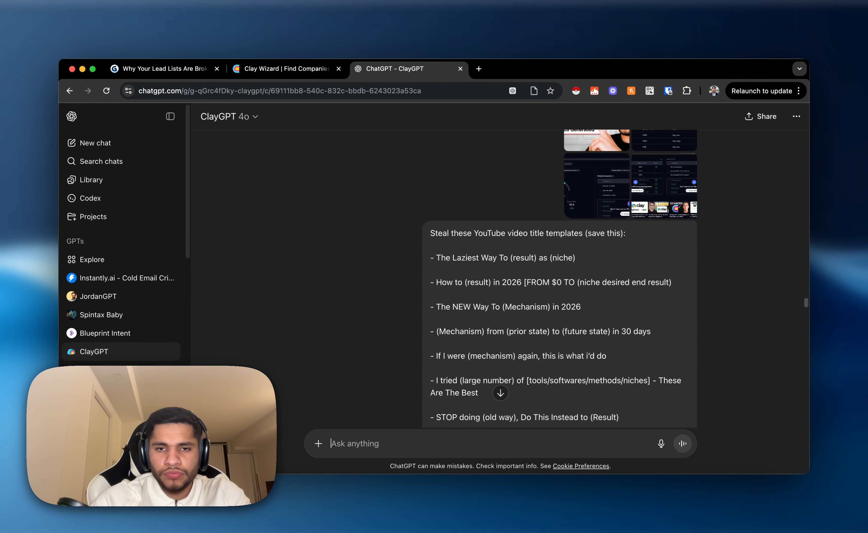
{"action": "left_click", "coordinate": [500, 392]}
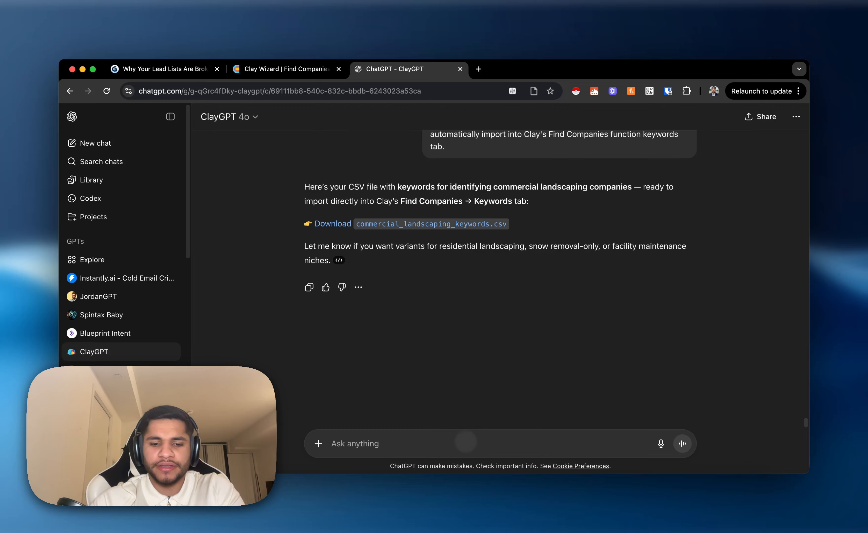
{"action": "key", "text": "BackSpace"}
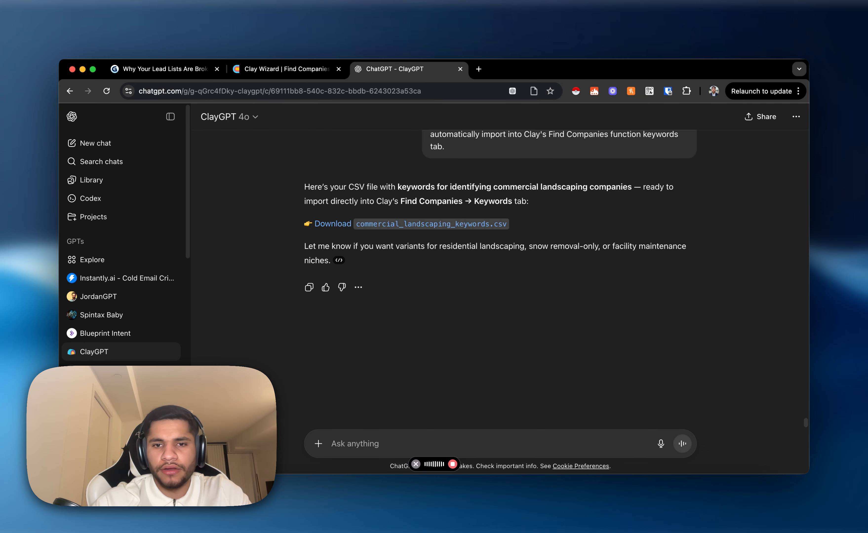
{"action": "type", "text": "Can you give it to me in a list over here so I can just copy-paste it? I don't want to download the CSV."}
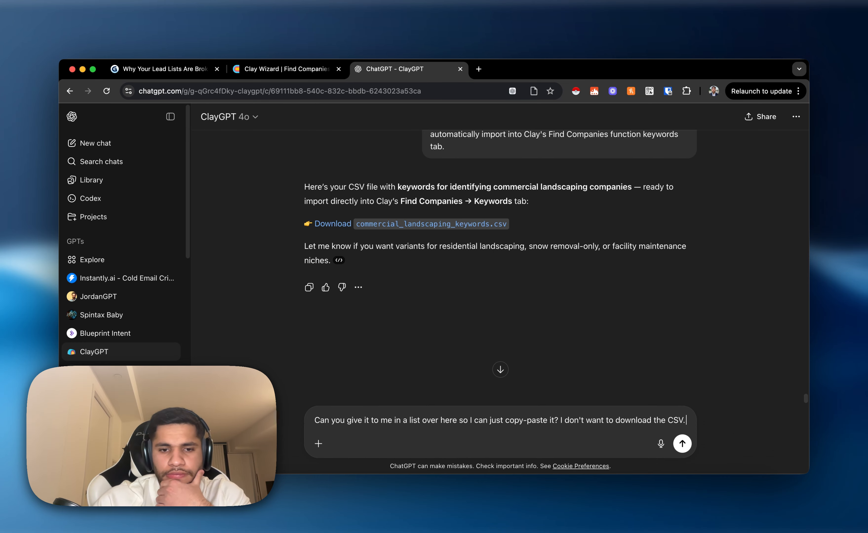
{"action": "key", "text": "Return"}
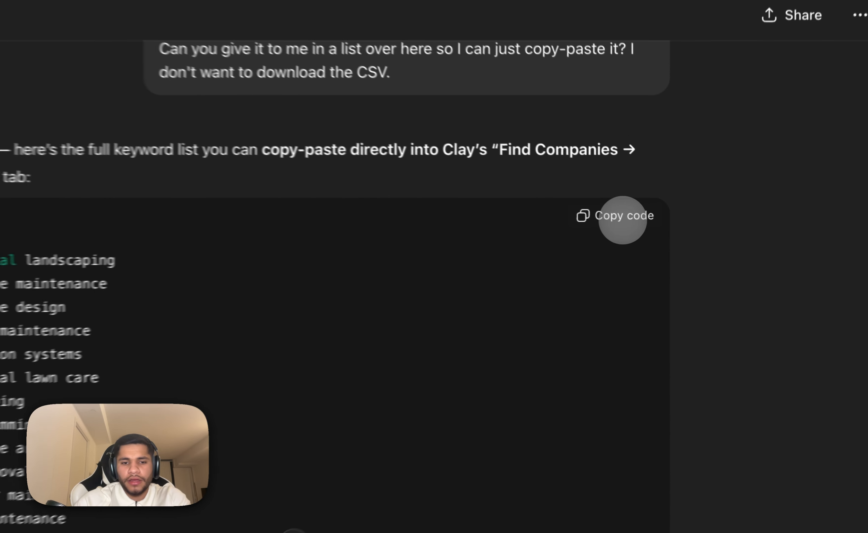
Step: Try to paste ClayGPT's line-by-line keyword list into Clay's description keywords to include, and remove the combined entry
{"action": "left_click", "coordinate": [623, 220]}
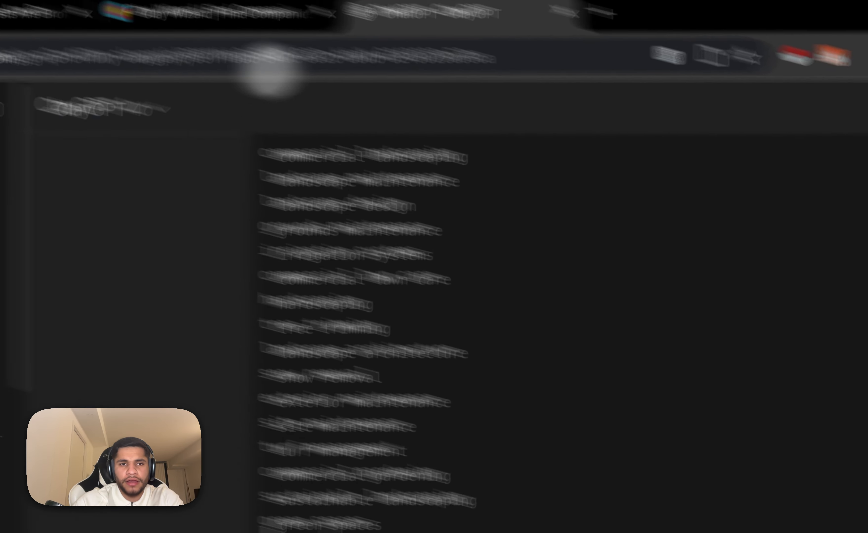
{"action": "left_click", "coordinate": [477, 72]}
{"action": "scroll", "coordinate": [191, 168], "scroll_direction": "up", "scroll_amount": 5}
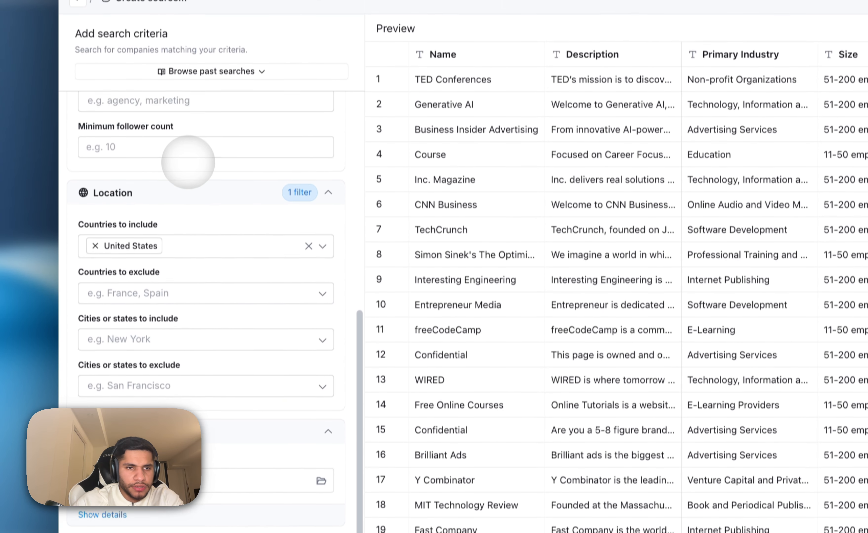
{"action": "scroll", "coordinate": [187, 170], "scroll_direction": "down", "scroll_amount": 5}
{"action": "scroll", "coordinate": [188, 171], "scroll_direction": "up", "scroll_amount": 10}
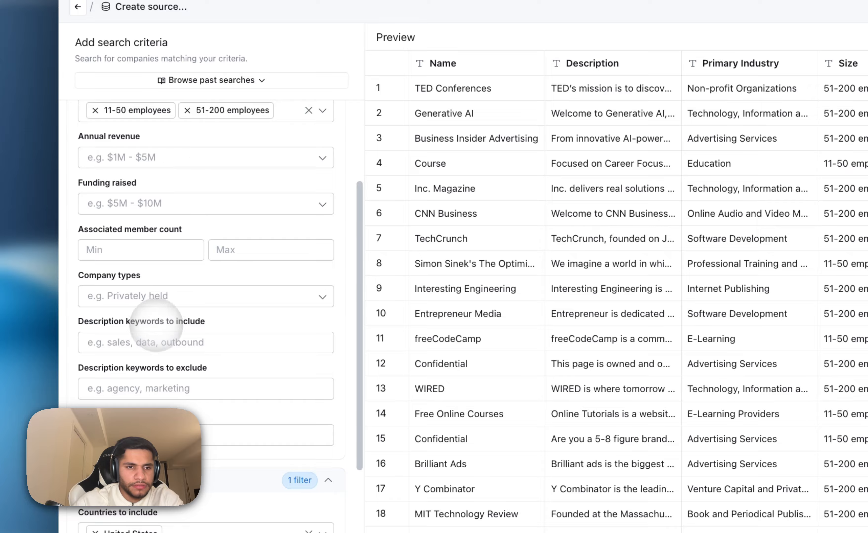
{"action": "left_click", "coordinate": [172, 339]}
{"action": "key", "text": "super+v"}
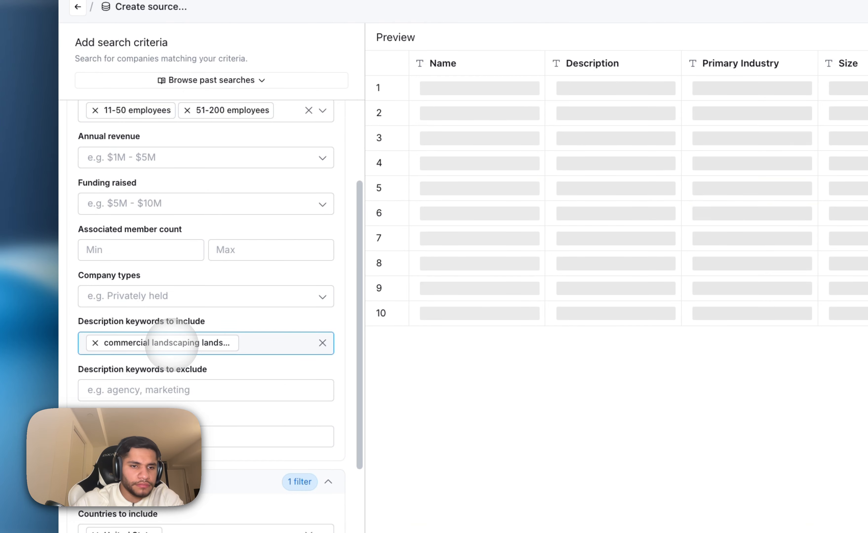
{"action": "left_click", "coordinate": [95, 343]}
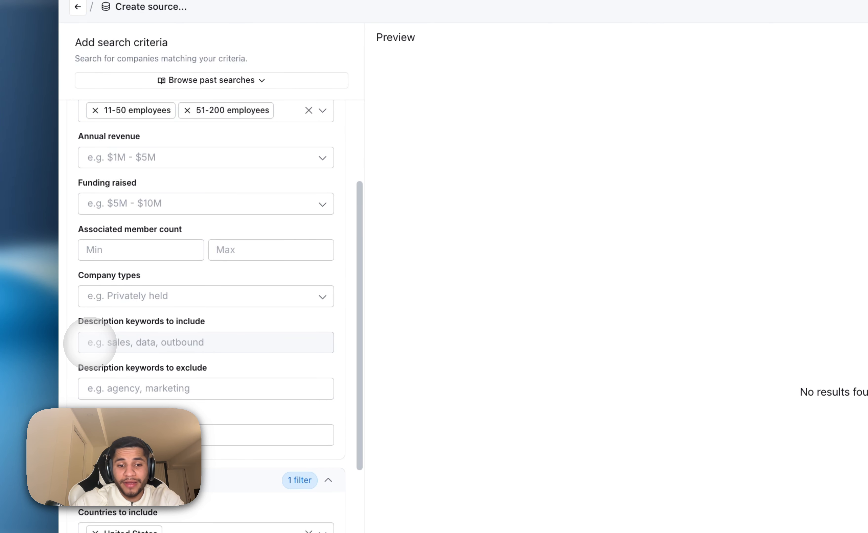
Step: Return to ClayGPT and request a comma-separated keyword list for import into the keywords of Clay's Find Companies function
{"action": "left_click", "coordinate": [402, 62]}
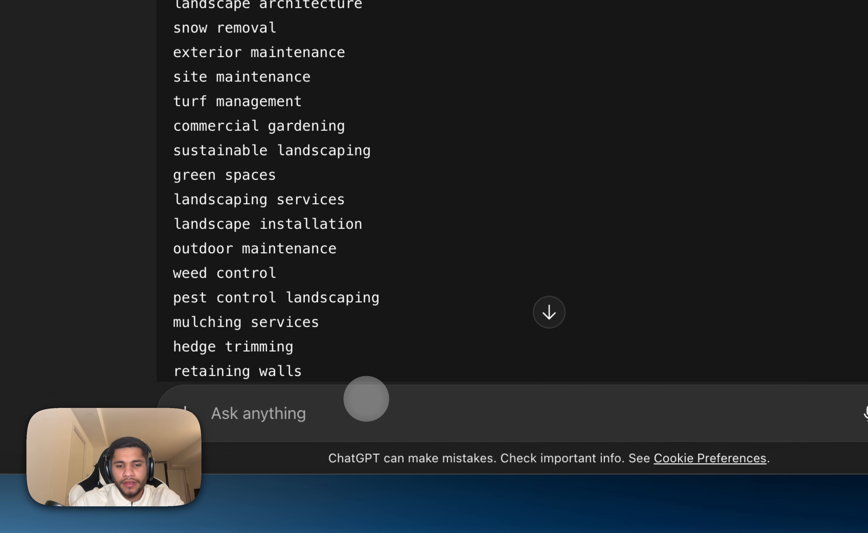
{"action": "left_click", "coordinate": [367, 400]}
{"action": "key", "text": "fn+space"}
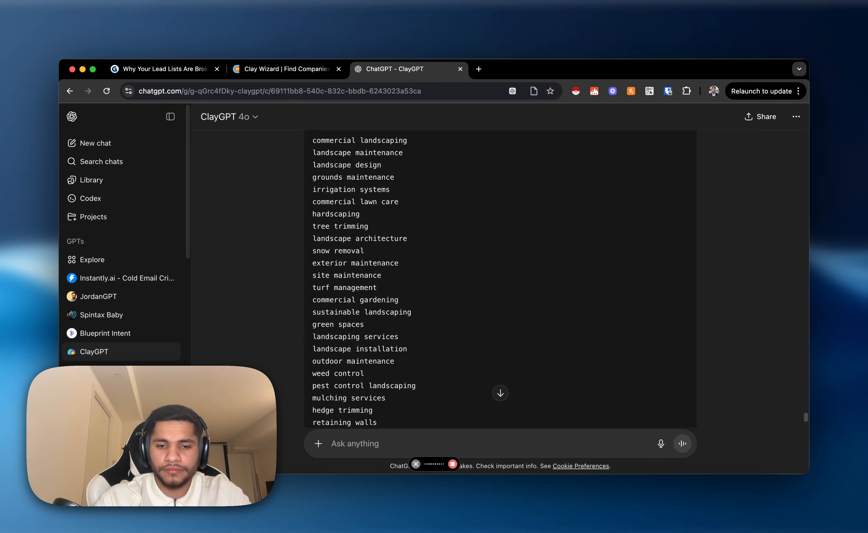
{"action": "key", "text": "Return"}
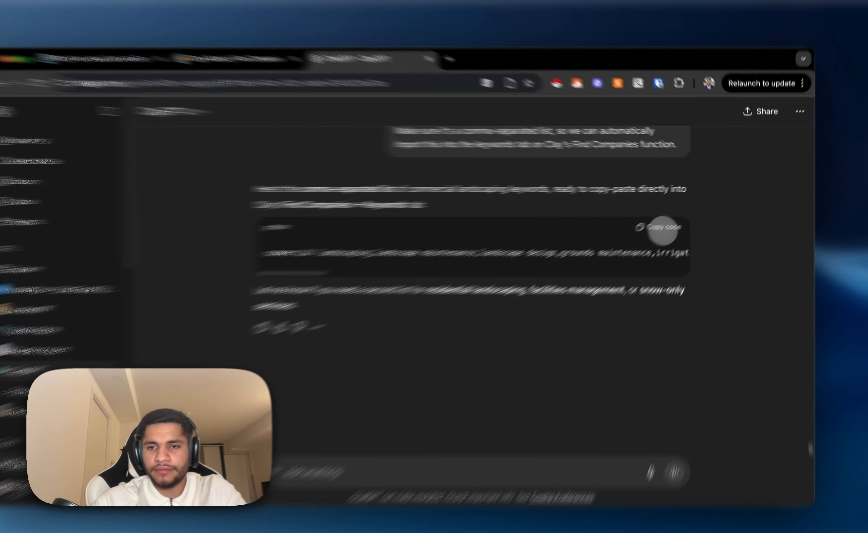
Step: Copy the comma-separated landscaping keywords from ClayGPT and paste them into Clay's description keywords to include
{"action": "left_click", "coordinate": [668, 221]}
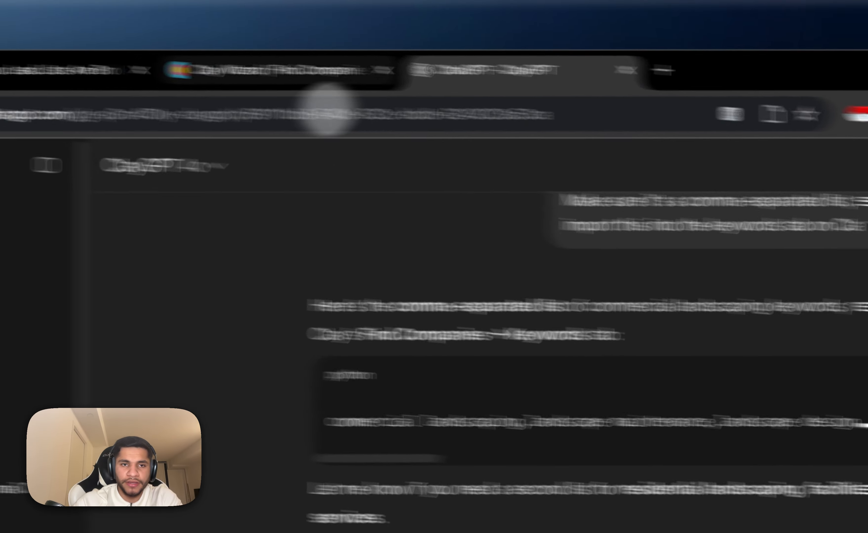
{"action": "left_click", "coordinate": [298, 71]}
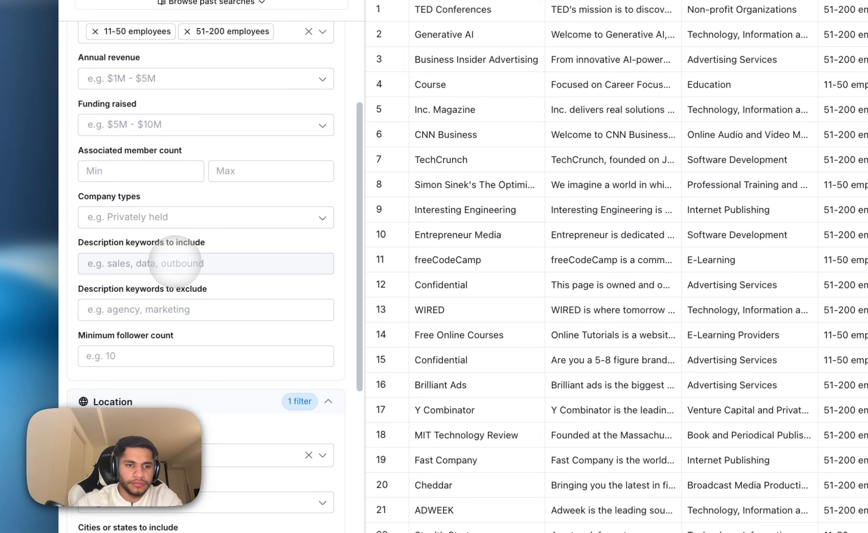
{"action": "left_click", "coordinate": [96, 500]}
{"action": "key", "text": "super+v"}
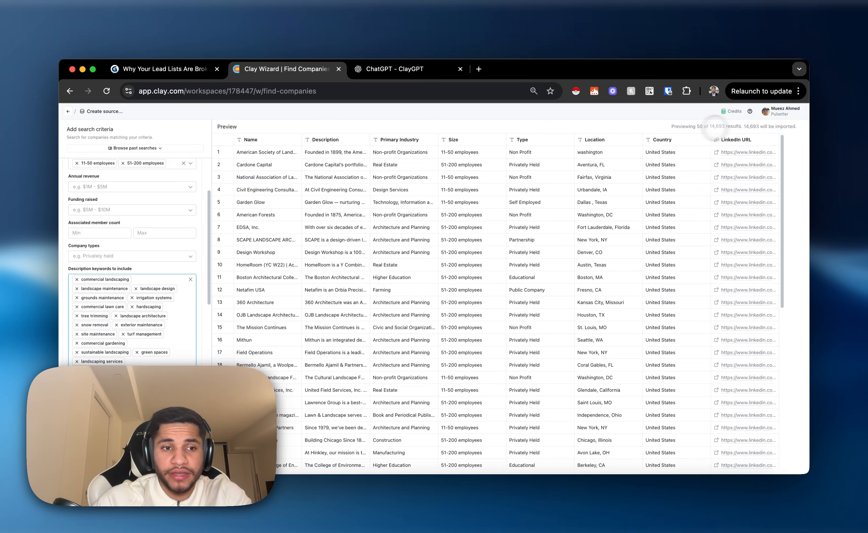
Step: Review the company search filters and continue to import the matching companies into a table
{"action": "scroll", "coordinate": [156, 261], "scroll_direction": "down", "scroll_amount": 10}
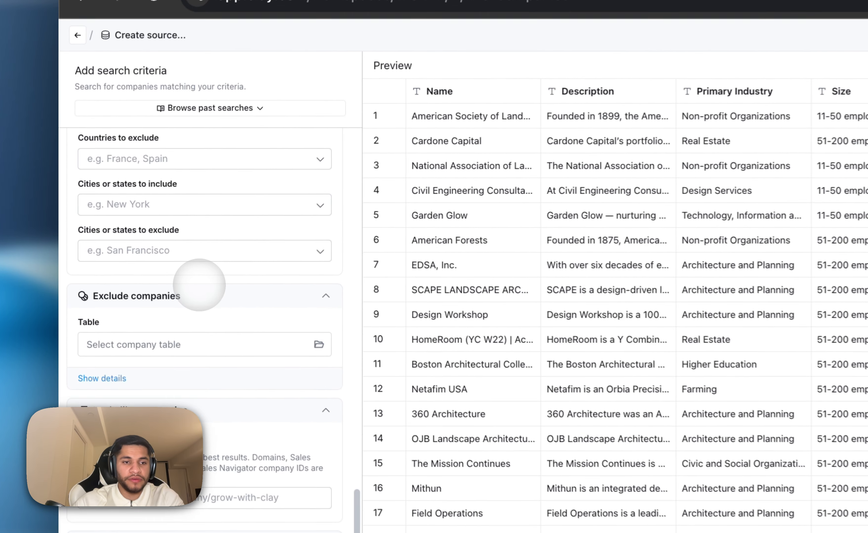
{"action": "scroll", "coordinate": [129, 235], "scroll_direction": "up", "scroll_amount": 10}
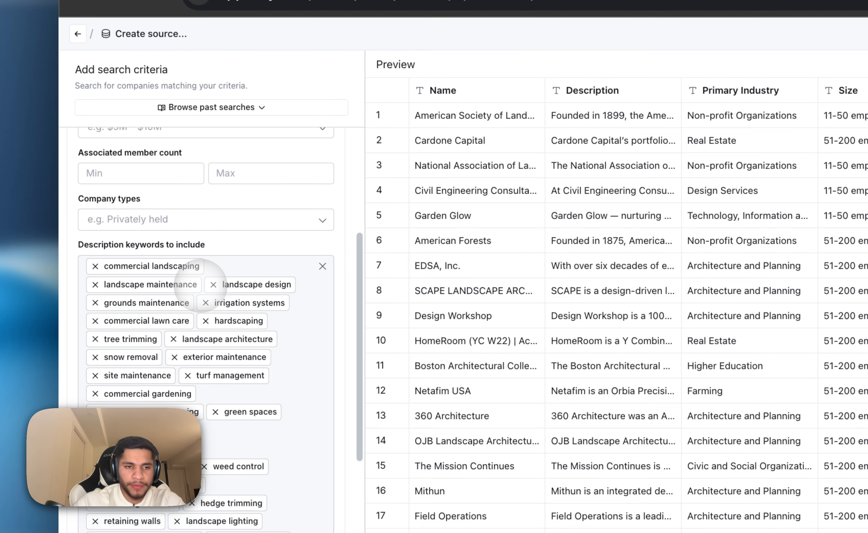
{"action": "scroll", "coordinate": [128, 217], "scroll_direction": "up", "scroll_amount": 5}
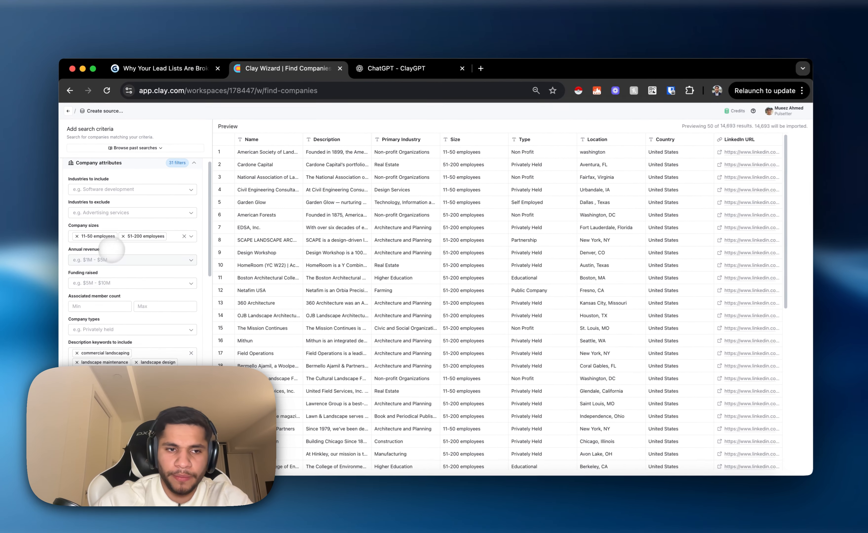
{"action": "scroll", "coordinate": [111, 307], "scroll_direction": "down", "scroll_amount": 12}
{"action": "scroll", "coordinate": [111, 305], "scroll_direction": "up", "scroll_amount": 12}
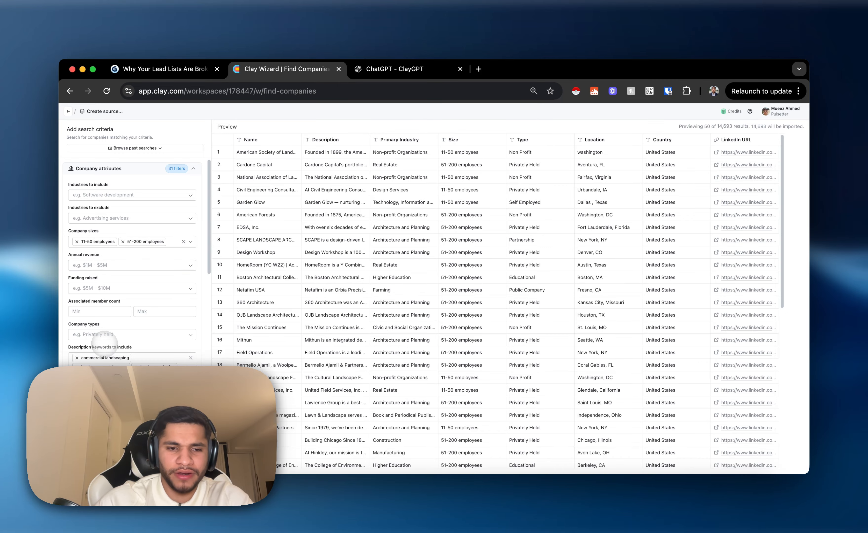
{"action": "scroll", "coordinate": [104, 344], "scroll_direction": "down", "scroll_amount": 12}
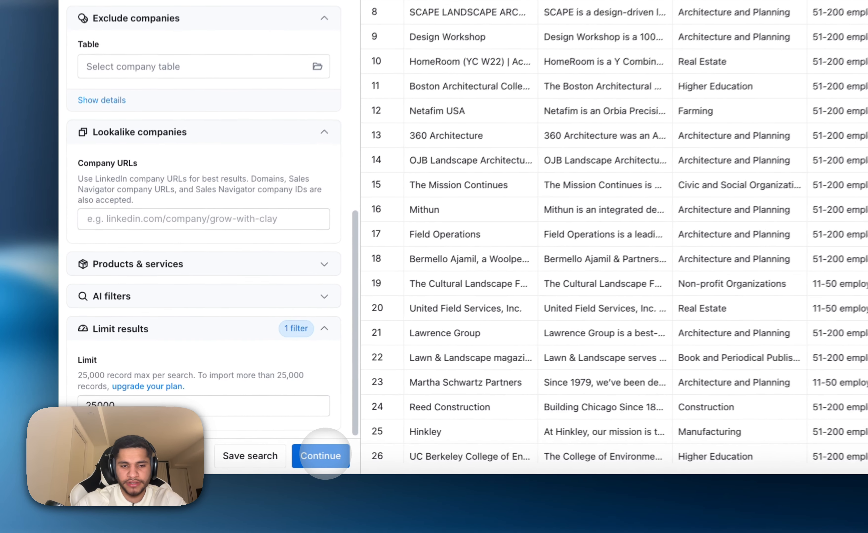
{"action": "left_click", "coordinate": [325, 454]}
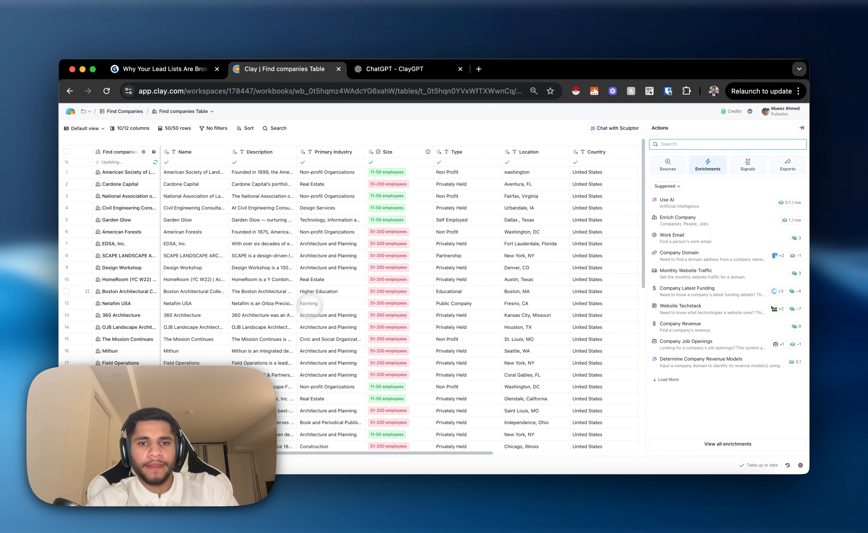
Step: Look across the company table's columns, add a Use AI column after LinkedIn URL and show its Configure settings
{"action": "scroll", "coordinate": [446, 251], "scroll_direction": "right", "scroll_amount": 5}
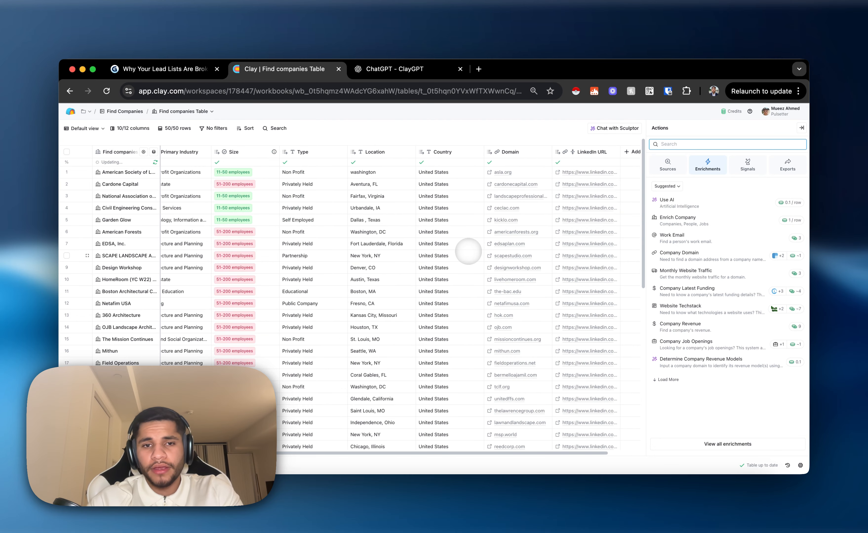
{"action": "scroll", "coordinate": [358, 229], "scroll_direction": "left", "scroll_amount": 5}
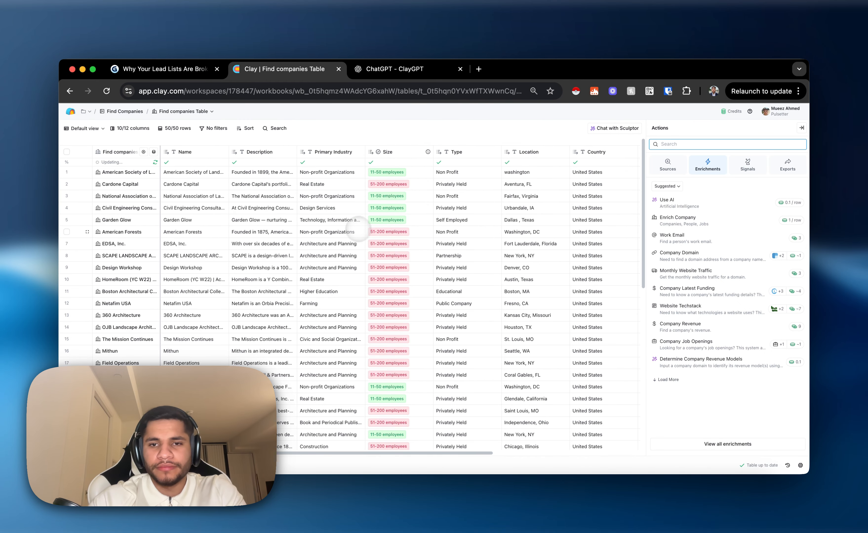
{"action": "scroll", "coordinate": [358, 228], "scroll_direction": "right", "scroll_amount": 5}
{"action": "left_click", "coordinate": [604, 152]}
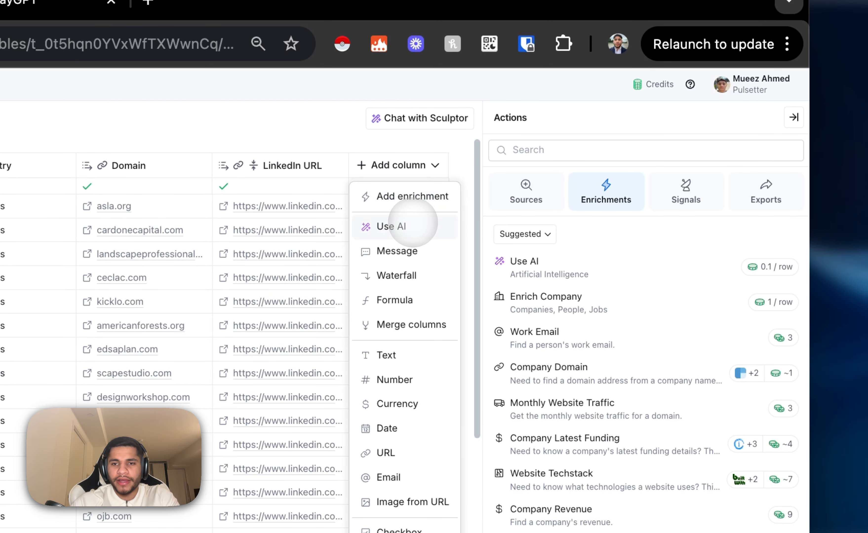
{"action": "left_click", "coordinate": [412, 223]}
{"action": "left_click", "coordinate": [758, 160]}
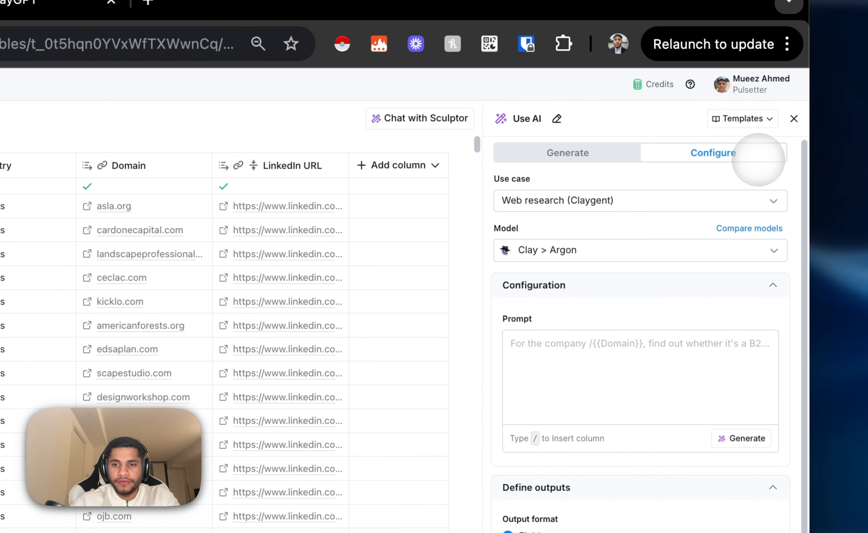
Step: Compare the available AI models and set the Use AI column's model to OpenAI GPT 4o Mini
{"action": "left_click", "coordinate": [612, 256]}
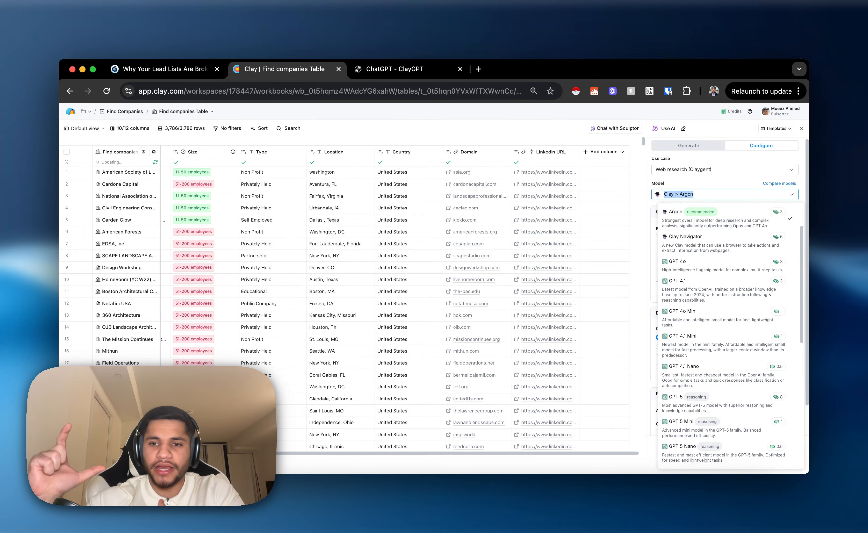
{"action": "scroll", "coordinate": [684, 387], "scroll_direction": "down", "scroll_amount": 5}
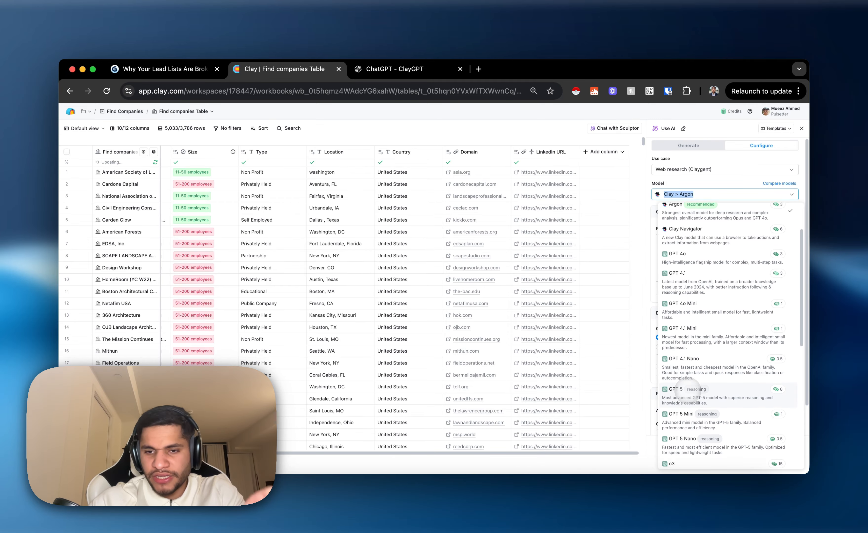
{"action": "scroll", "coordinate": [689, 383], "scroll_direction": "up", "scroll_amount": 2}
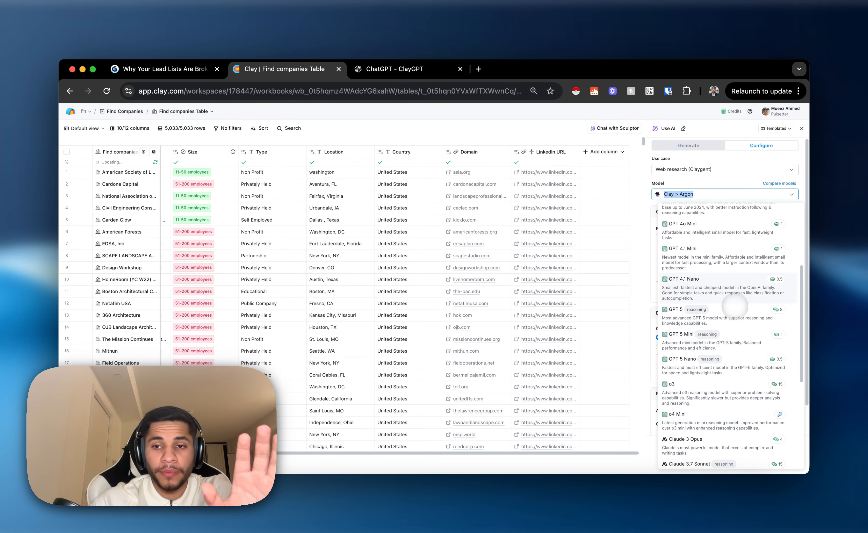
{"action": "scroll", "coordinate": [743, 254], "scroll_direction": "up", "scroll_amount": 2}
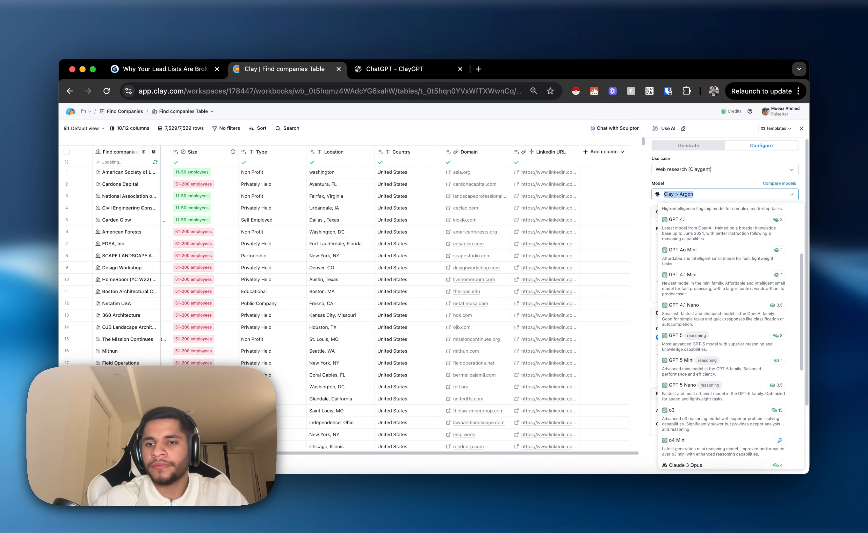
{"action": "left_click", "coordinate": [730, 255]}
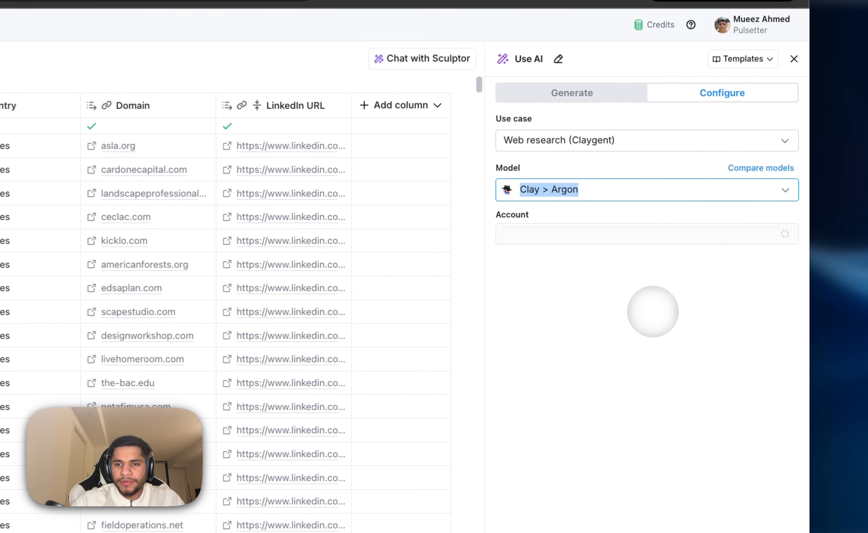
Step: Set the model's account to the saved personal API key and place the cursor in the empty prompt field
{"action": "left_click", "coordinate": [606, 237]}
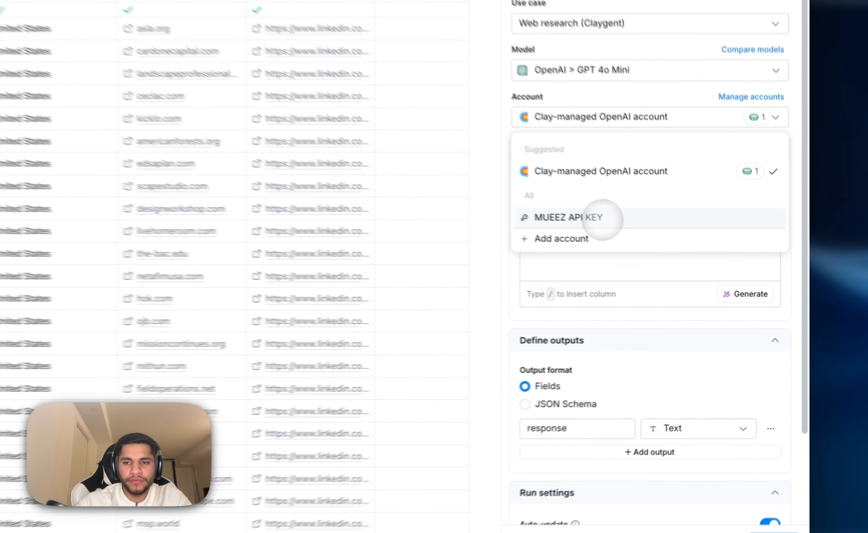
{"action": "left_click", "coordinate": [699, 273]}
{"action": "left_click", "coordinate": [711, 277]}
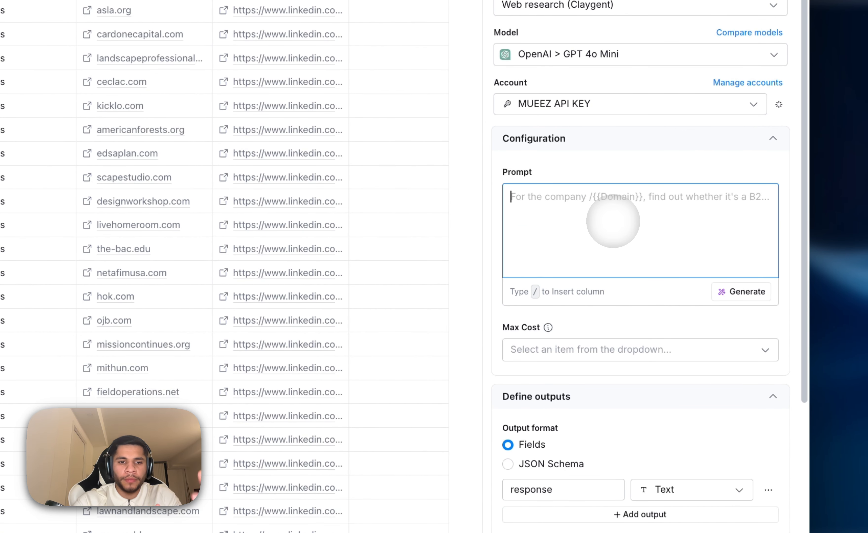
Step: Generate a Claygent prompt from "Check if the company is a b2b or b2c company, if it is b2b output b2b otherwise b2c" and accept it
{"action": "type", "text": "Chec"}
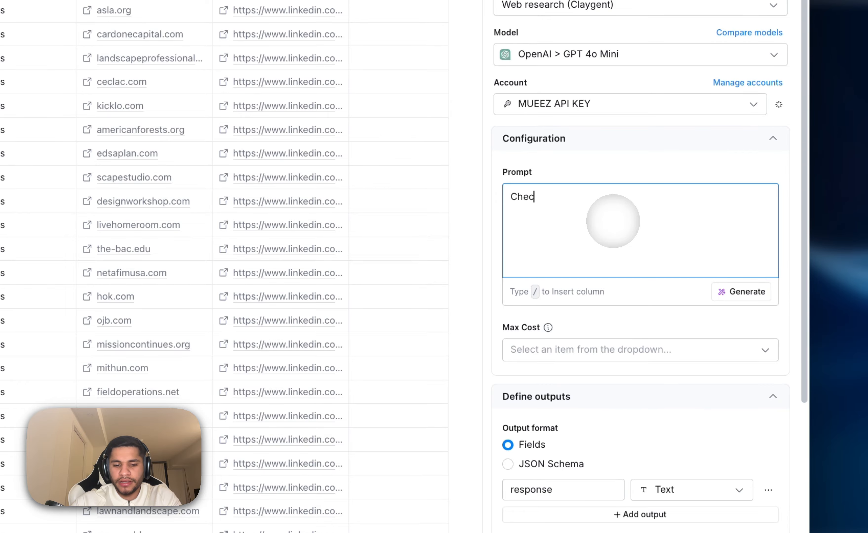
{"action": "type", "text": "k if th"}
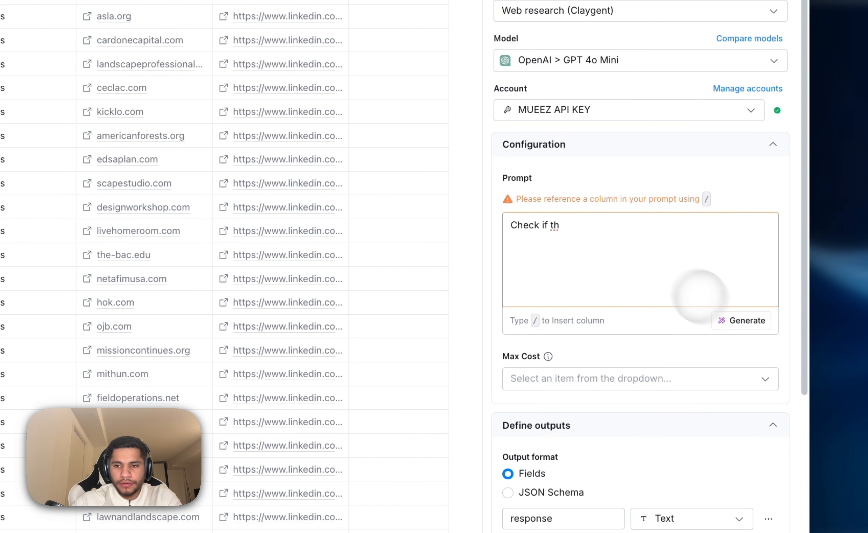
{"action": "left_click", "coordinate": [740, 320]}
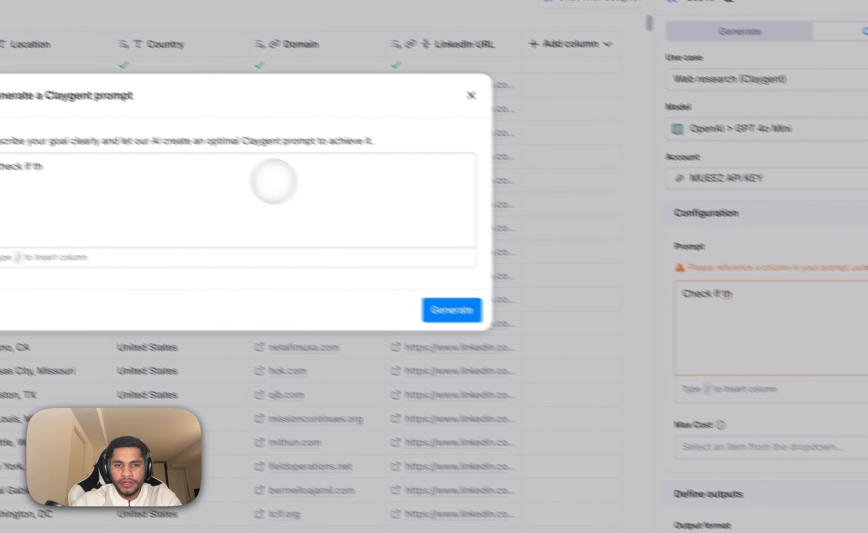
{"action": "type", "text": "e company is a "}
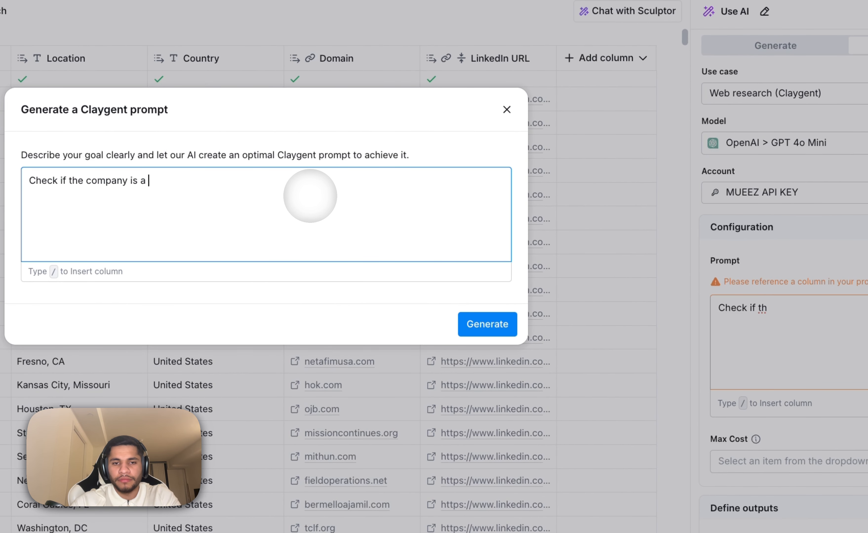
{"action": "type", "text": "b2b or b2c company, if it is b2b output b2b otherwise b2c"}
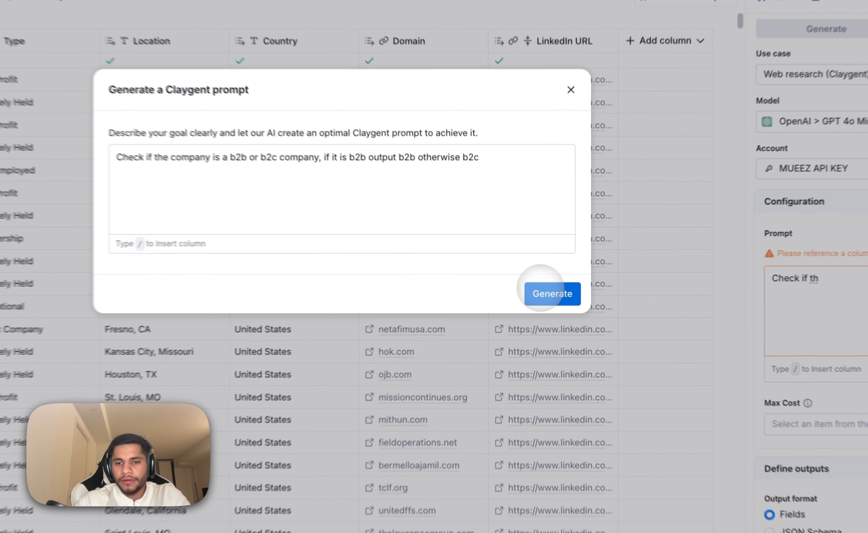
{"action": "left_click", "coordinate": [544, 285]}
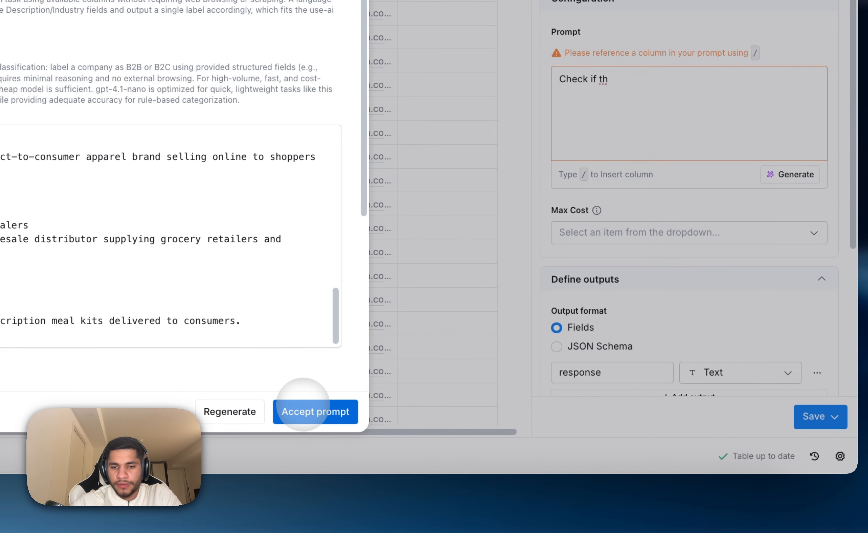
{"action": "left_click", "coordinate": [303, 411]}
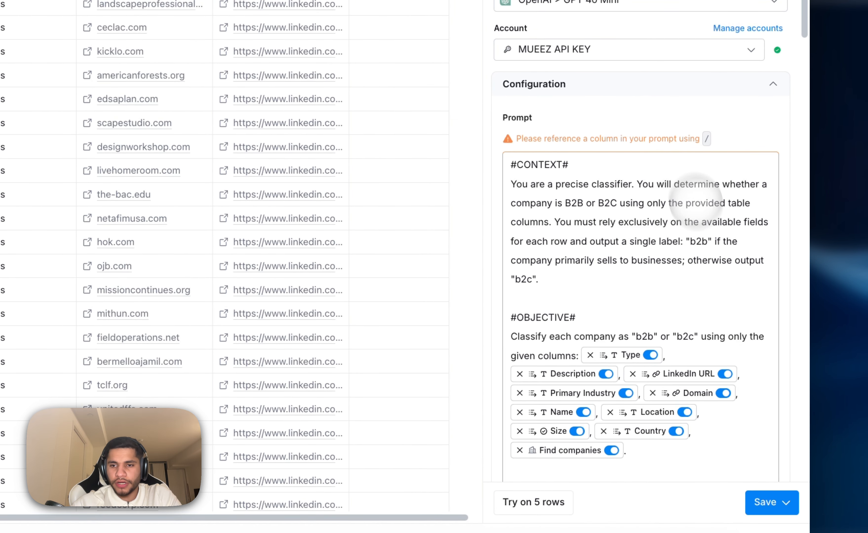
Step: Save the Use AI column with the generated classifier prompt and run it on 10 rows
{"action": "scroll", "coordinate": [645, 319], "scroll_direction": "down", "scroll_amount": 20}
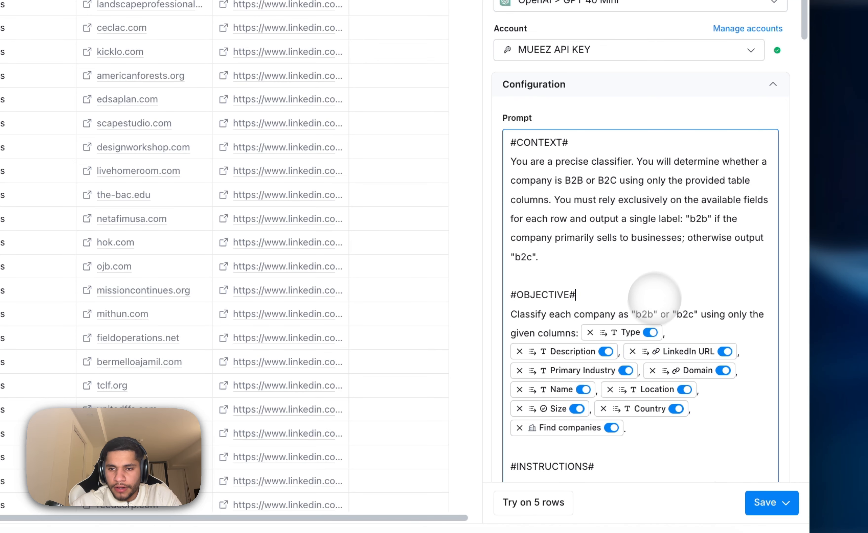
{"action": "left_click", "coordinate": [766, 424]}
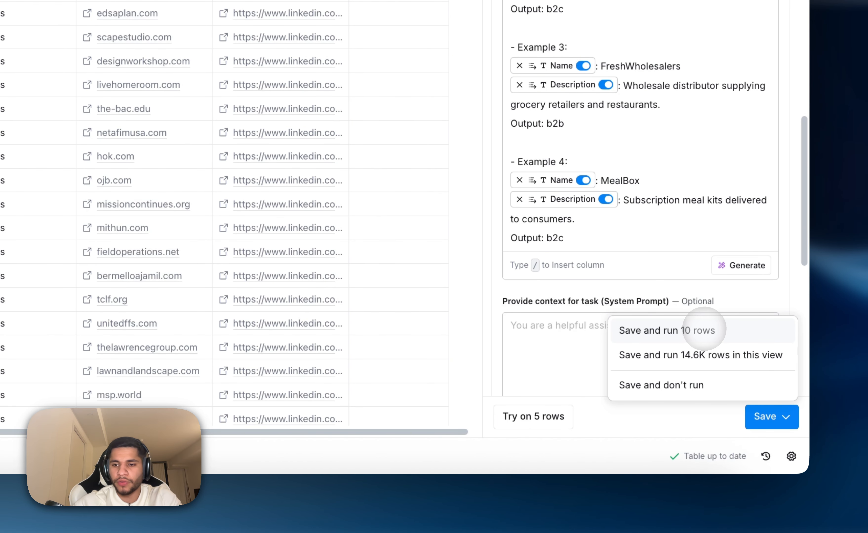
{"action": "left_click", "coordinate": [704, 331]}
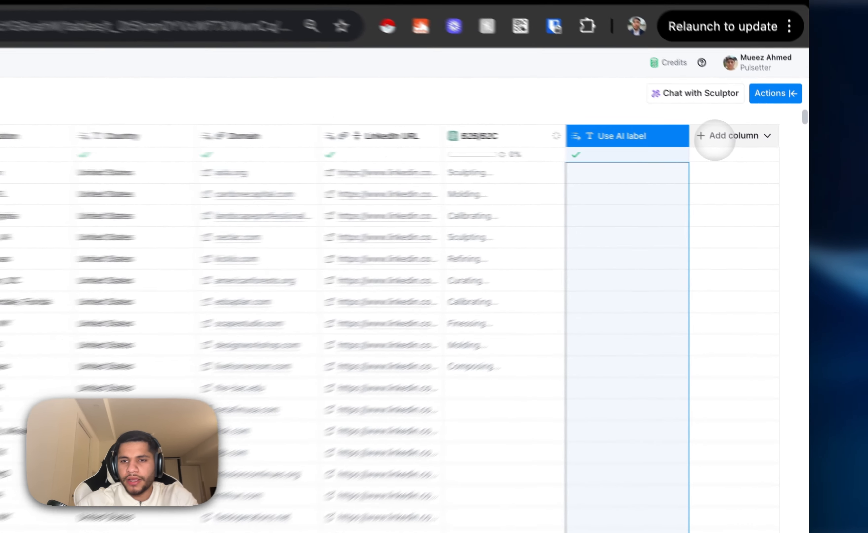
{"action": "left_click", "coordinate": [755, 151]}
{"action": "left_click", "coordinate": [770, 183]}
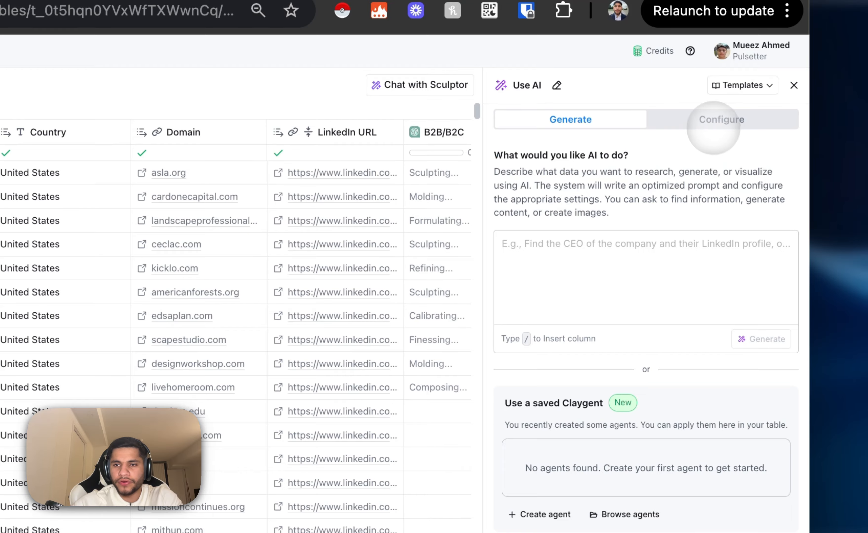
{"action": "left_click", "coordinate": [721, 119]}
{"action": "left_click", "coordinate": [592, 214]}
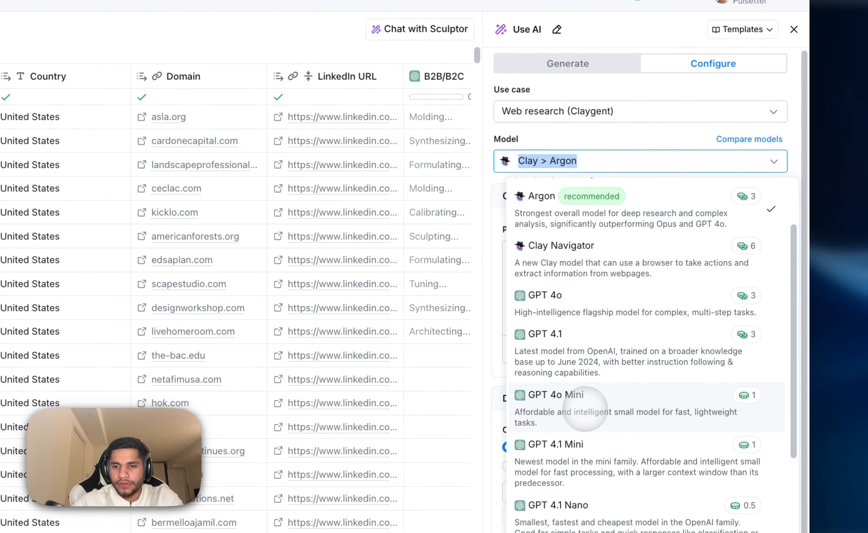
{"action": "left_click", "coordinate": [588, 459]}
{"action": "left_click", "coordinate": [695, 209]}
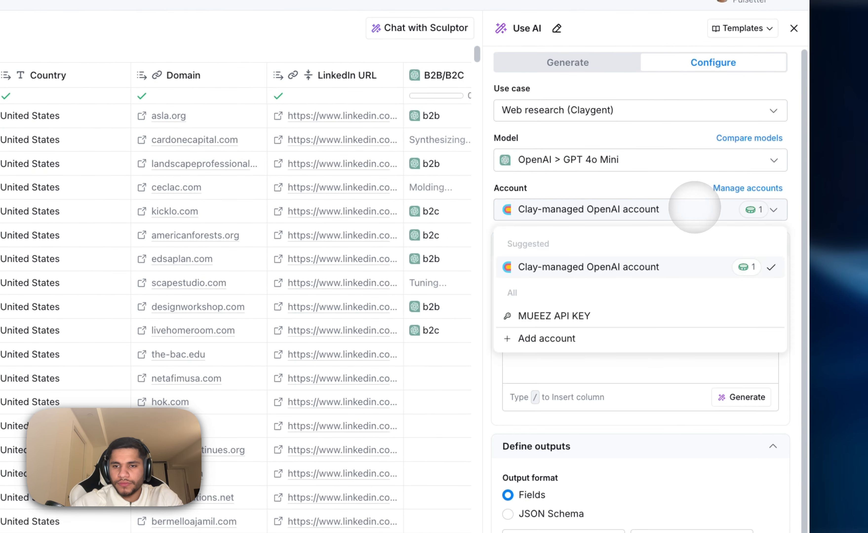
{"action": "left_click", "coordinate": [602, 313]}
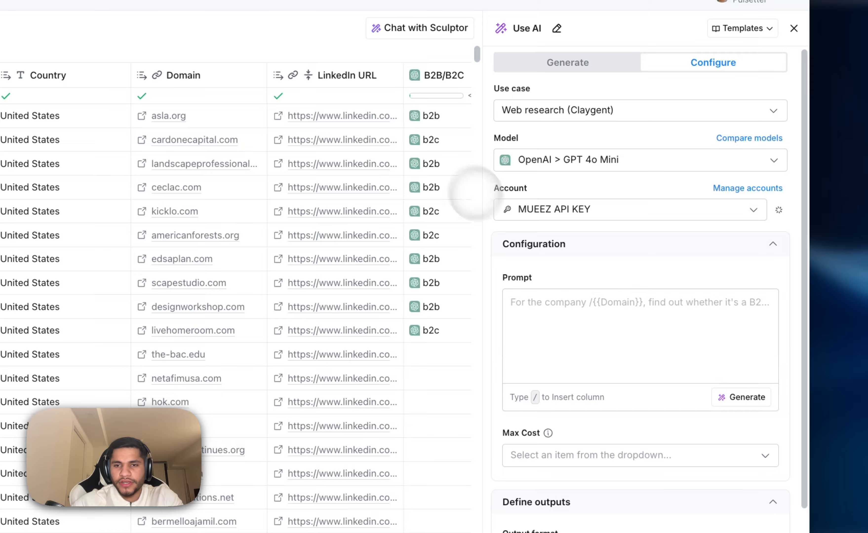
{"action": "scroll", "coordinate": [443, 164], "scroll_direction": "right", "scroll_amount": 4}
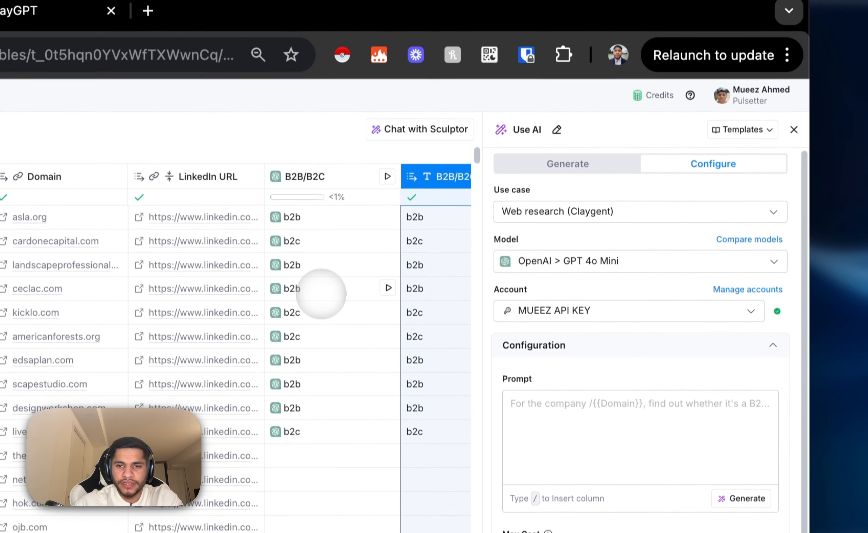
{"action": "left_click", "coordinate": [330, 194]}
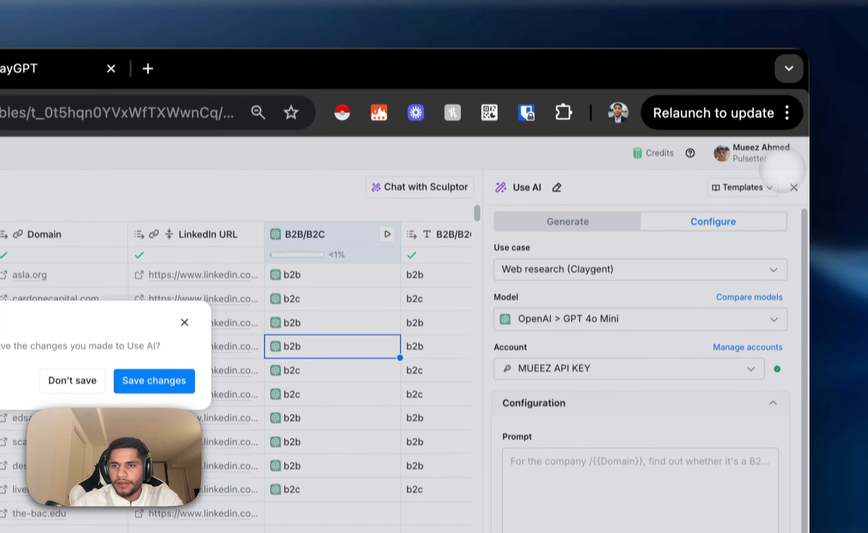
{"action": "left_click", "coordinate": [792, 185]}
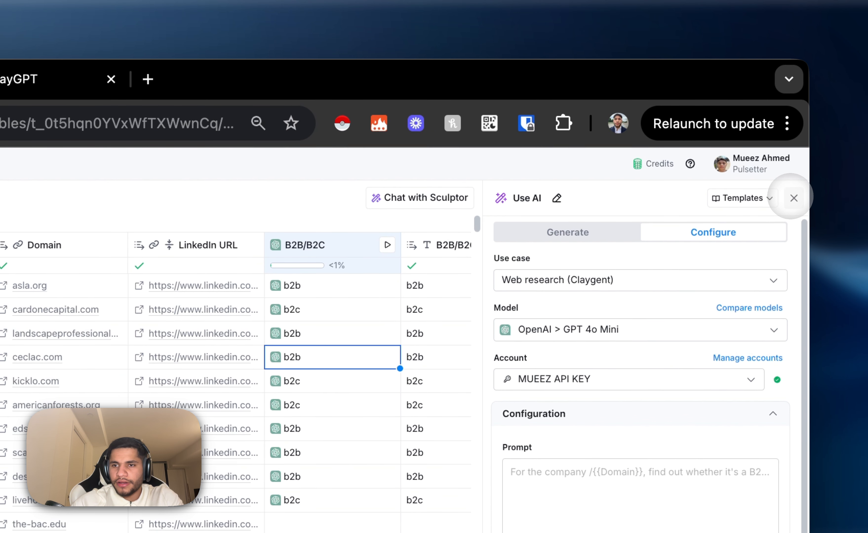
{"action": "left_click", "coordinate": [793, 187]}
{"action": "left_click", "coordinate": [257, 299]}
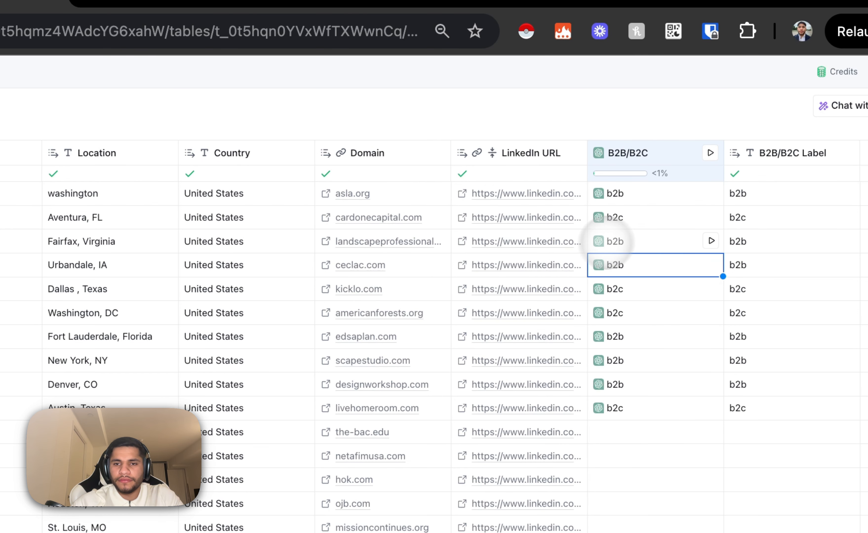
Step: Inspect the cell details of a B2B/B2C result, show that column's settings and look back over the company data columns
{"action": "left_click", "coordinate": [499, 241]}
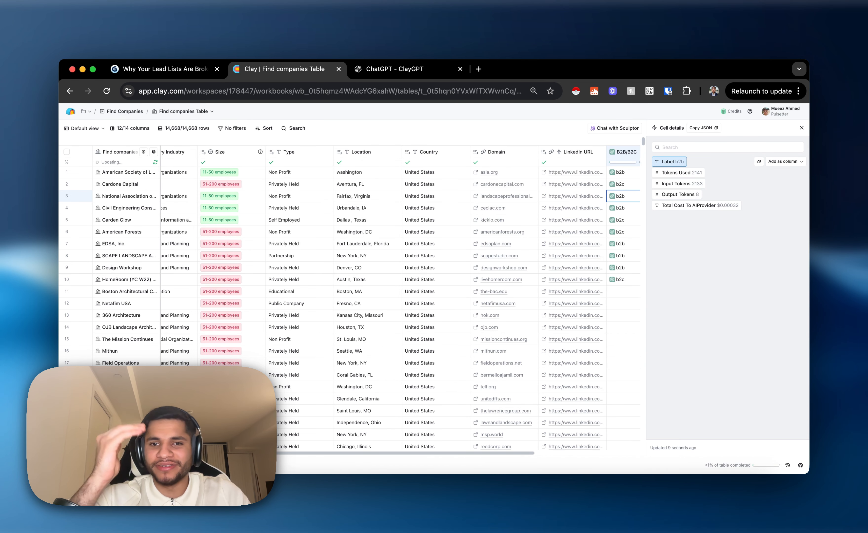
{"action": "left_click", "coordinate": [627, 152]}
{"action": "left_click", "coordinate": [634, 168]}
{"action": "scroll", "coordinate": [576, 298], "scroll_direction": "left", "scroll_amount": 4}
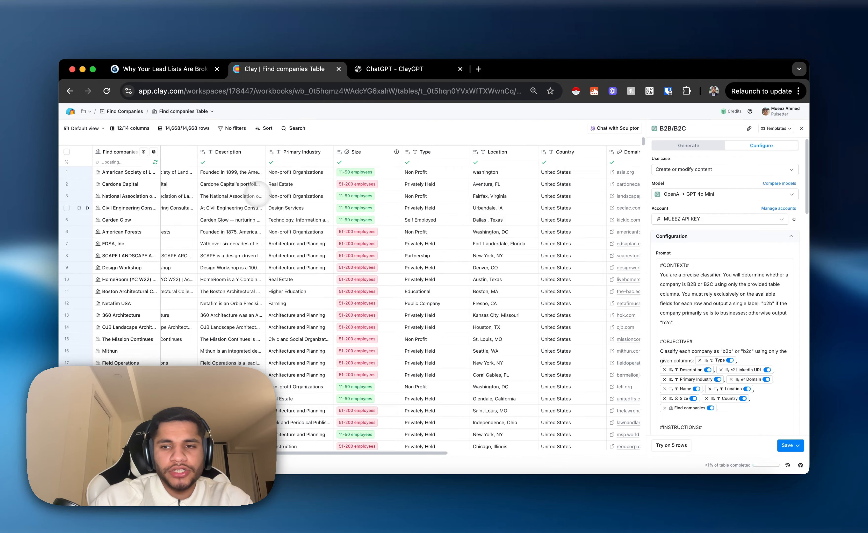
{"action": "scroll", "coordinate": [483, 280], "scroll_direction": "left", "scroll_amount": 1}
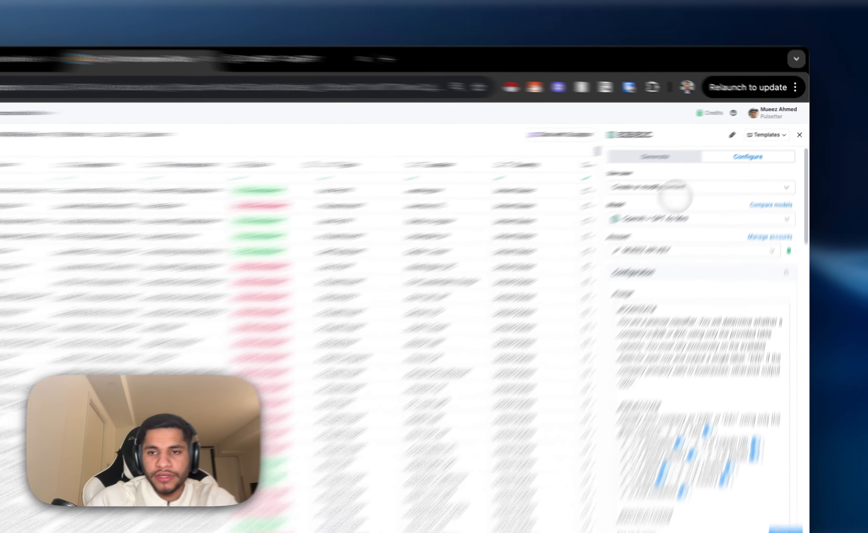
Step: Examine the use case options for the B2B/B2C column and close its settings without changing anything
{"action": "left_click", "coordinate": [693, 170]}
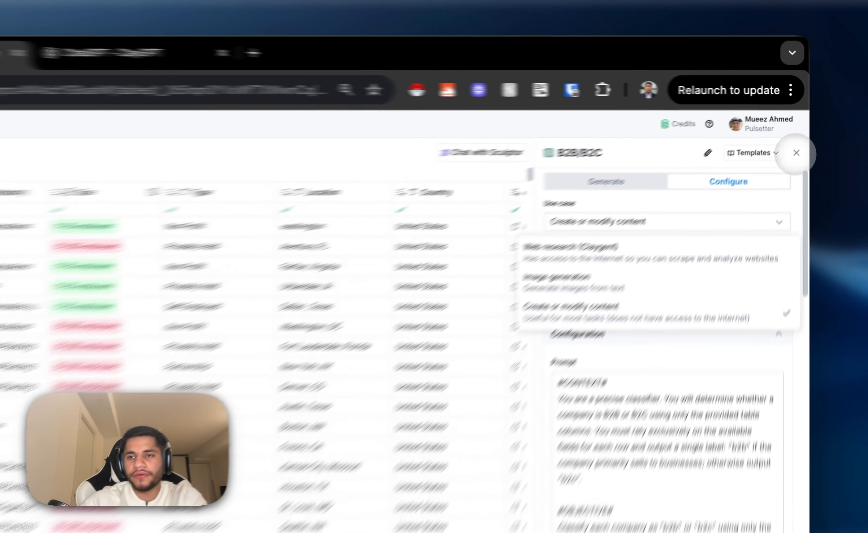
{"action": "left_click", "coordinate": [801, 129]}
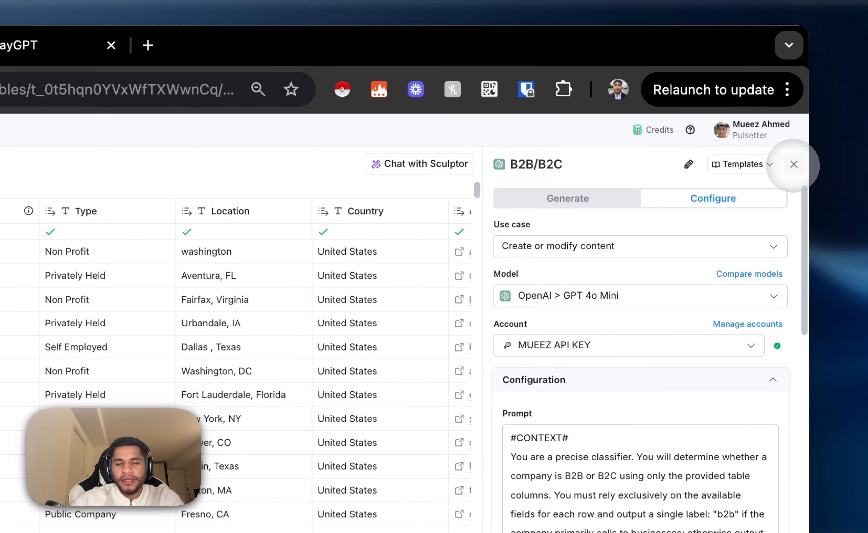
{"action": "left_click", "coordinate": [619, 253]}
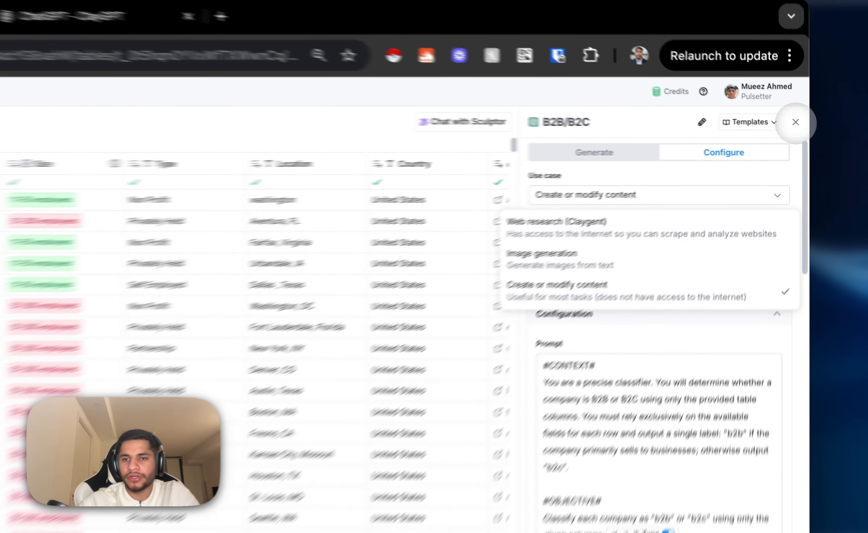
{"action": "left_click", "coordinate": [802, 129]}
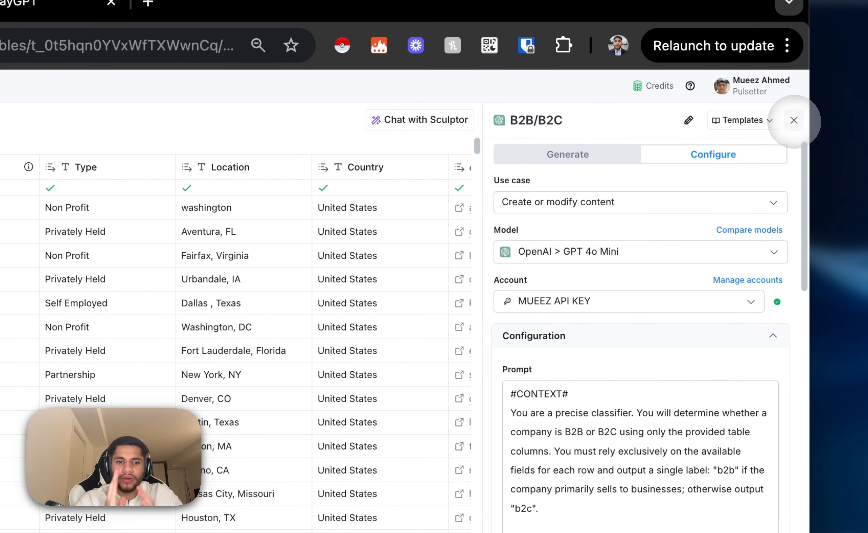
{"action": "left_click", "coordinate": [794, 120]}
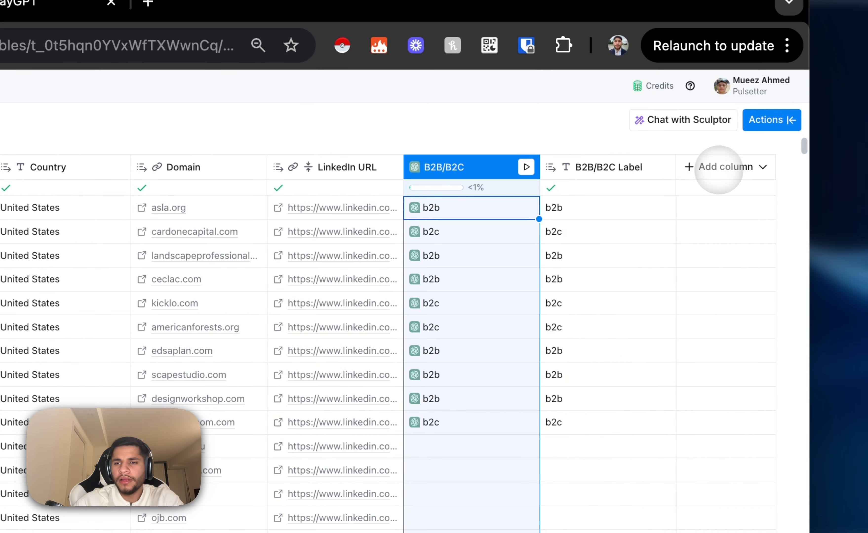
Step: Add another Use AI column for web research with OpenAI GPT 4o Mini as model and the saved personal API key as account
{"action": "left_click", "coordinate": [722, 166]}
{"action": "left_click", "coordinate": [720, 226]}
{"action": "left_click", "coordinate": [730, 155]}
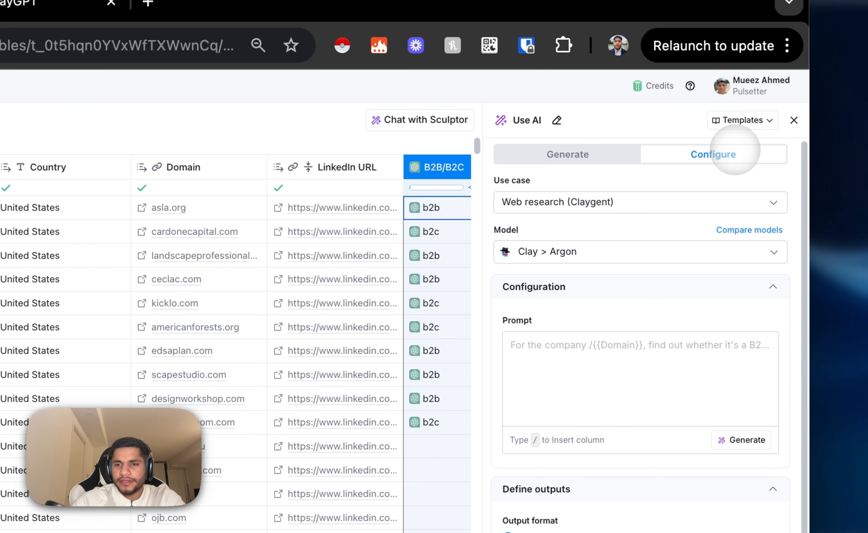
{"action": "left_click", "coordinate": [666, 254]}
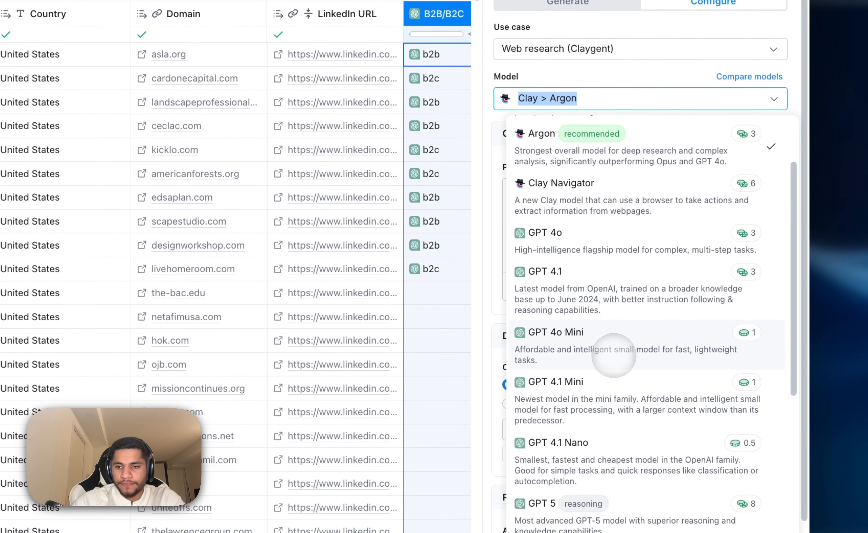
{"action": "left_click", "coordinate": [616, 508]}
{"action": "left_click", "coordinate": [616, 153]}
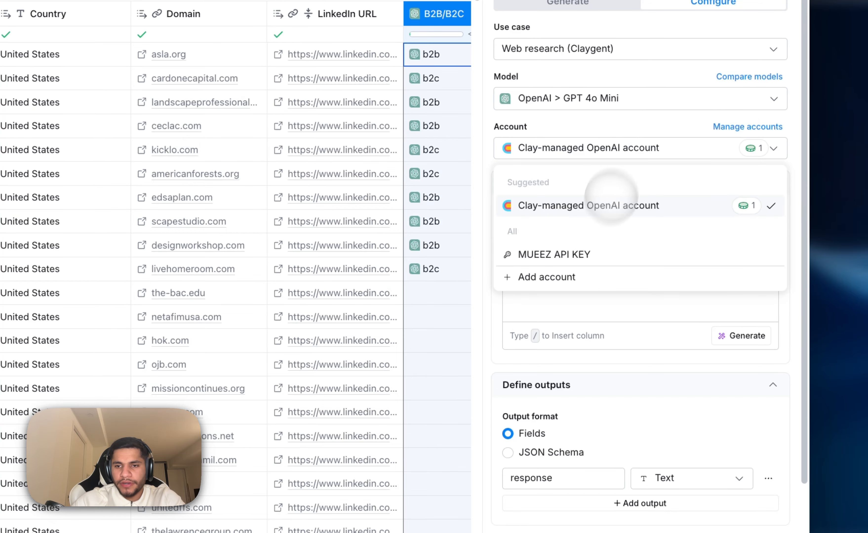
{"action": "left_click", "coordinate": [593, 254]}
Step: Generate a Claygent prompt that identifies whether or not each company is a landscaping company
{"action": "left_click", "coordinate": [740, 335]}
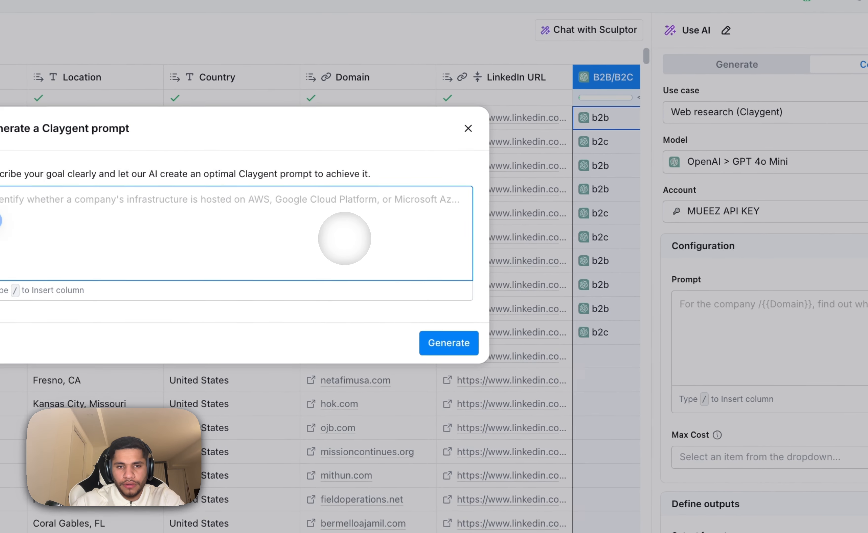
{"action": "type", "text": "I"}
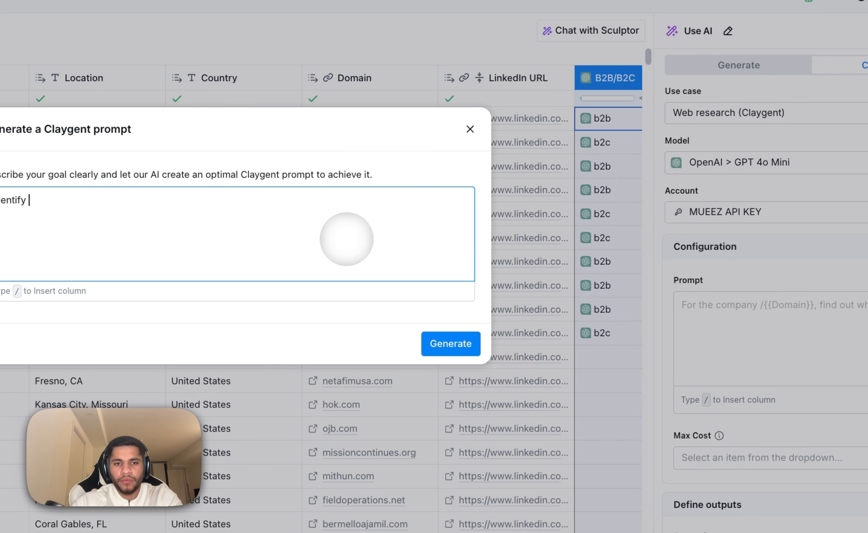
{"action": "type", "text": "dentify whether or n"}
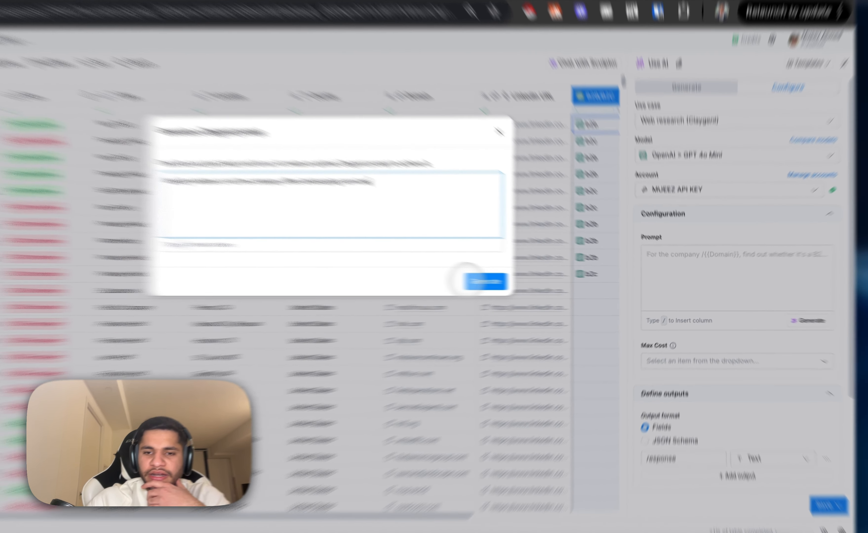
{"action": "left_click", "coordinate": [543, 285]}
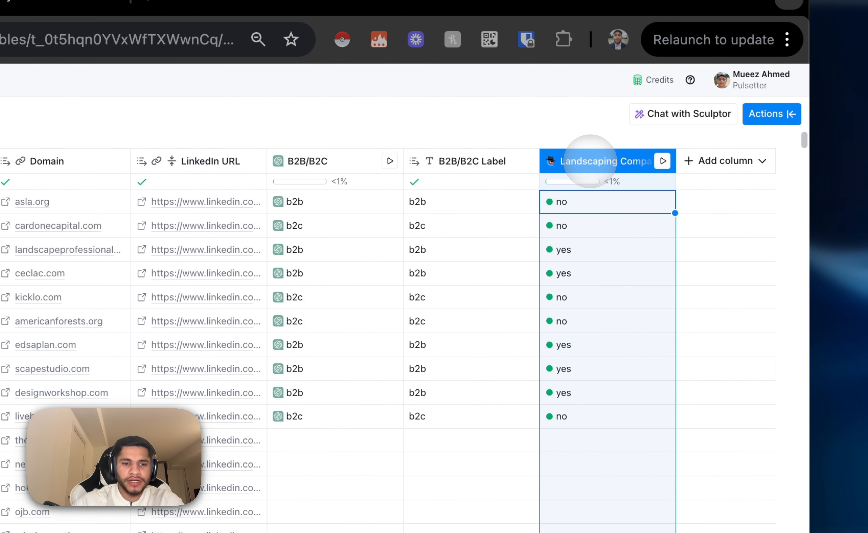
Step: Show the settings of the Landscaping Company column to review its prompt
{"action": "left_click", "coordinate": [596, 161]}
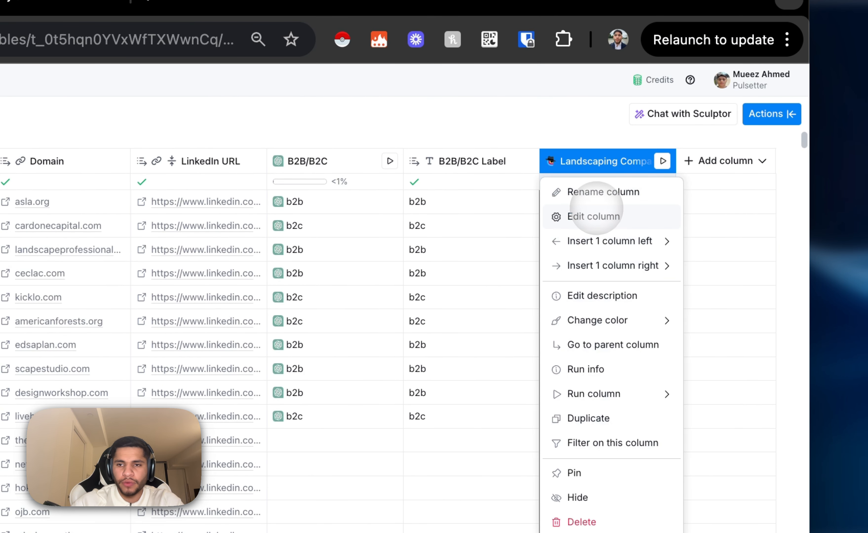
{"action": "left_click", "coordinate": [597, 214]}
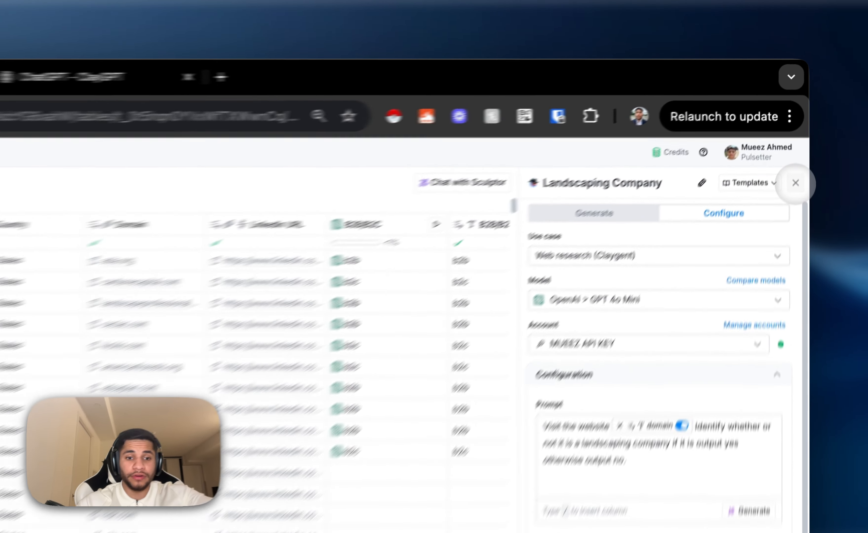
Step: Examine the response and reasoning details of the Landscaping Company cells for asla.org and ceclac.com
{"action": "left_click", "coordinate": [802, 128]}
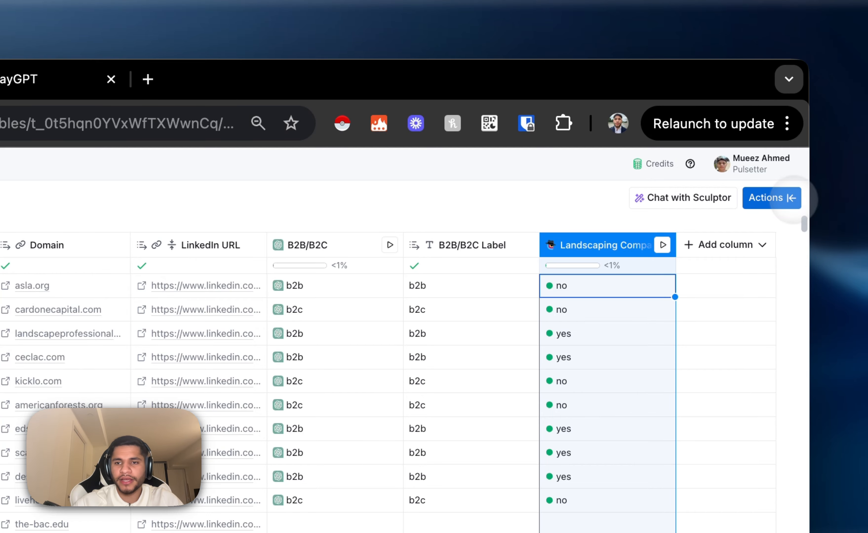
{"action": "left_click", "coordinate": [586, 285]}
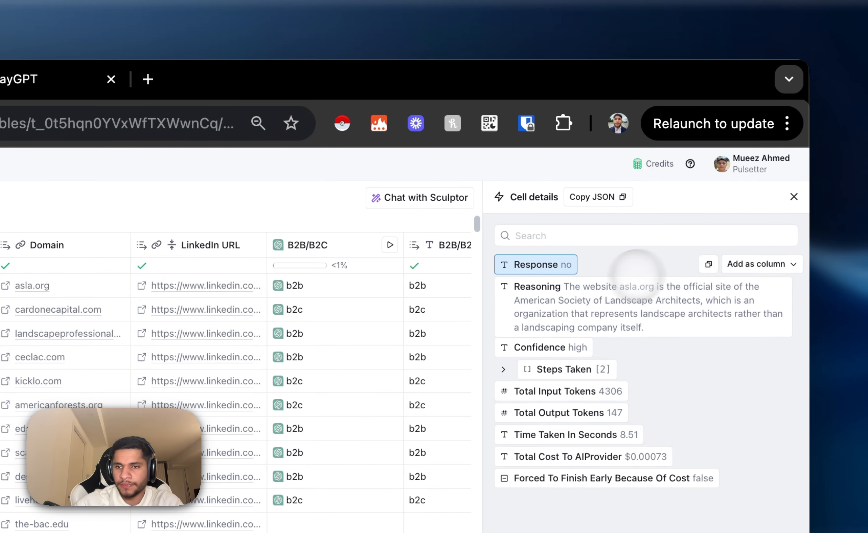
{"action": "mouse_move", "coordinate": [763, 262]}
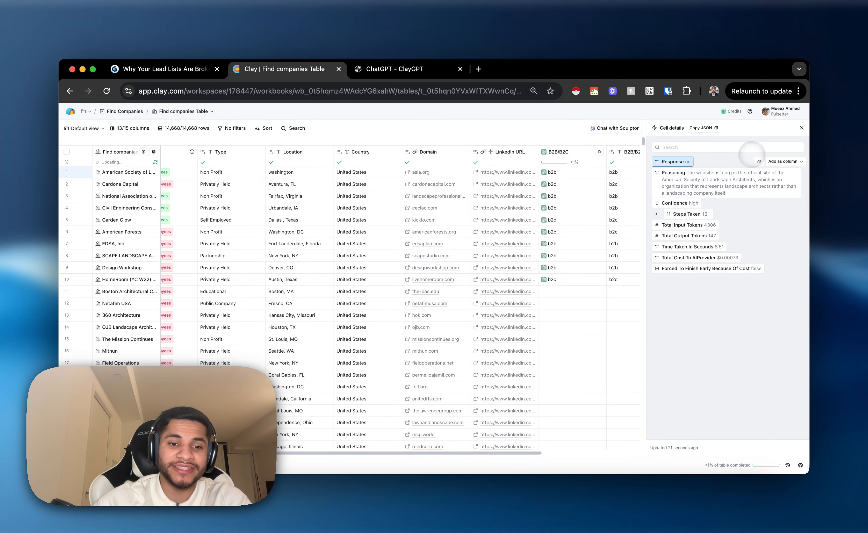
{"action": "mouse_move", "coordinate": [742, 204]}
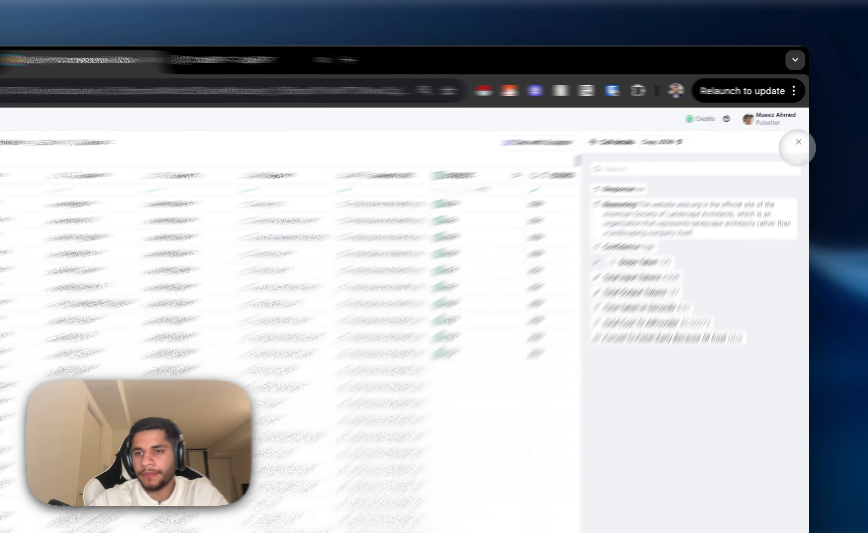
{"action": "left_click", "coordinate": [798, 142]}
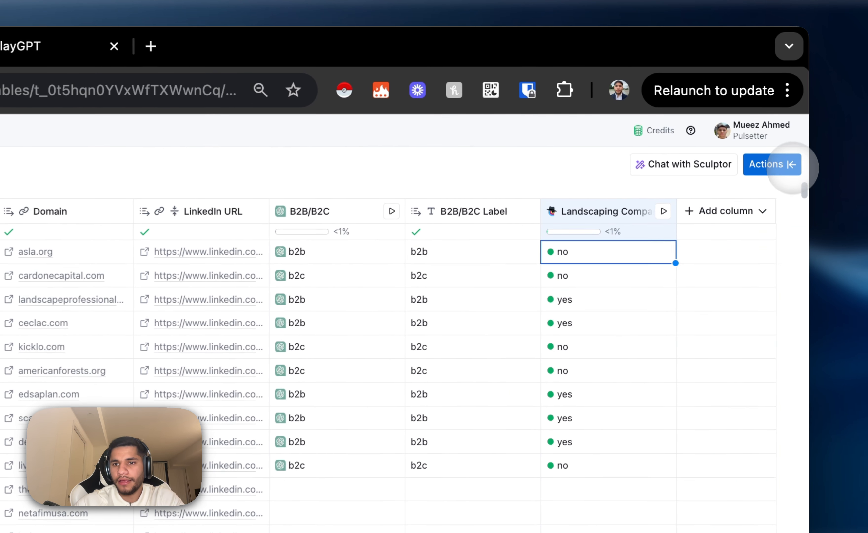
{"action": "left_click", "coordinate": [593, 320]}
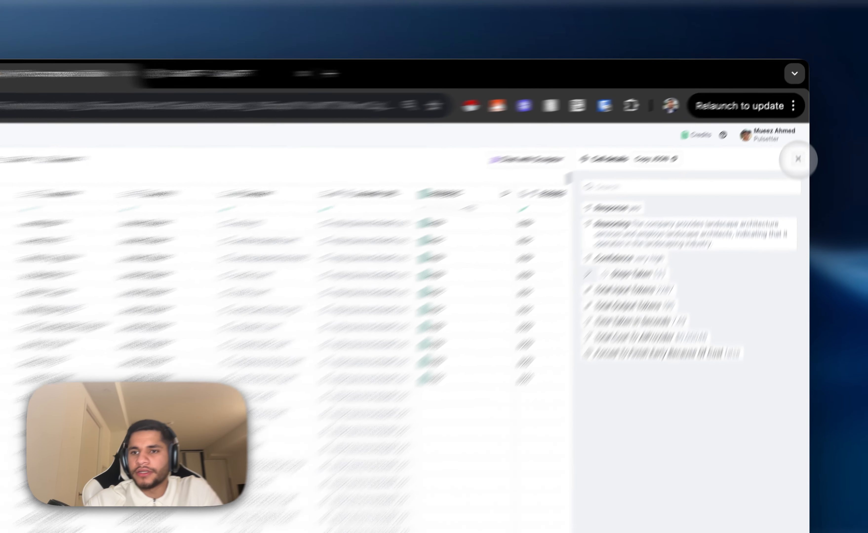
{"action": "left_click", "coordinate": [802, 127]}
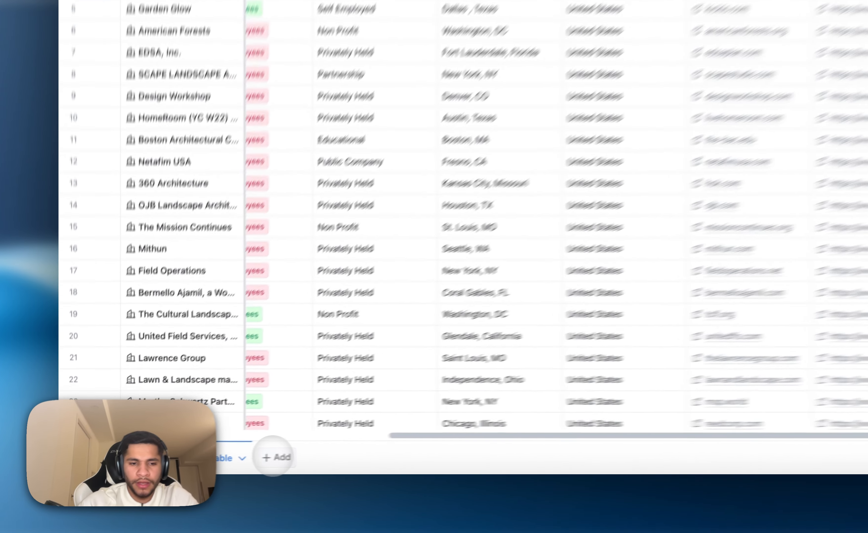
{"action": "left_click", "coordinate": [177, 465]}
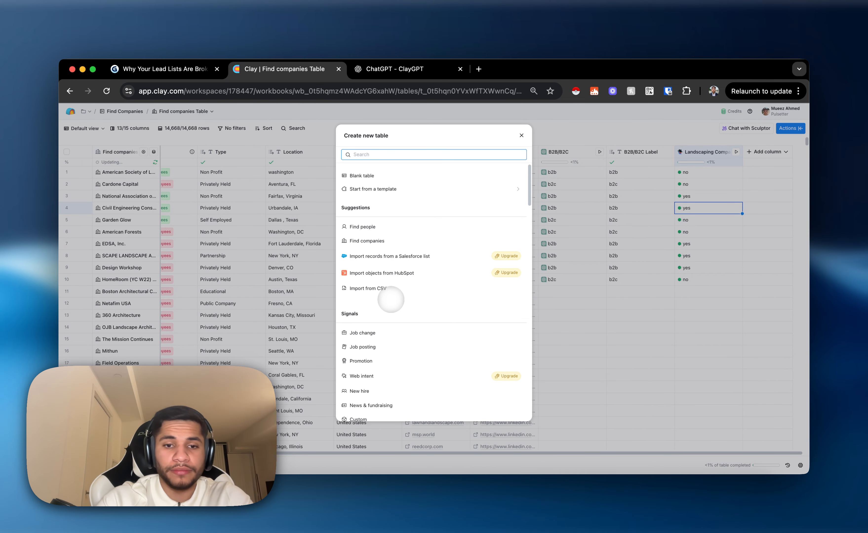
{"action": "scroll", "coordinate": [390, 300], "scroll_direction": "down", "scroll_amount": 10}
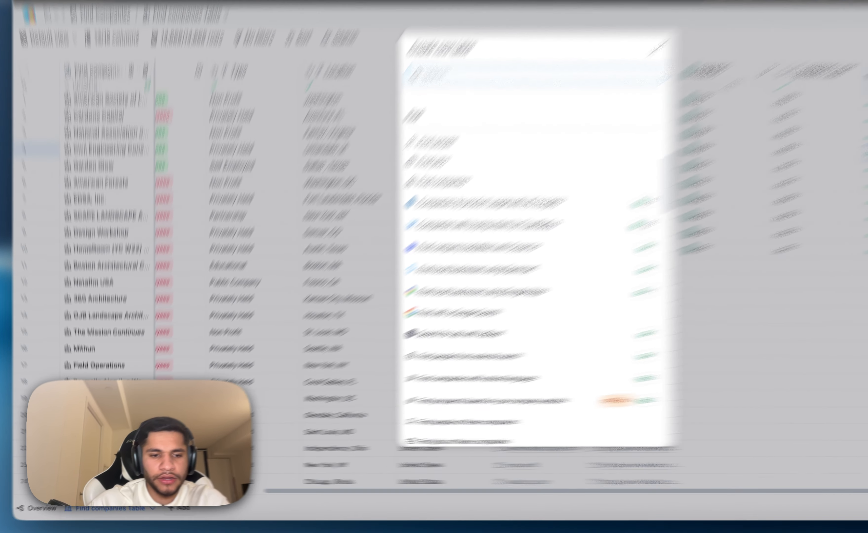
{"action": "left_click", "coordinate": [184, 431]}
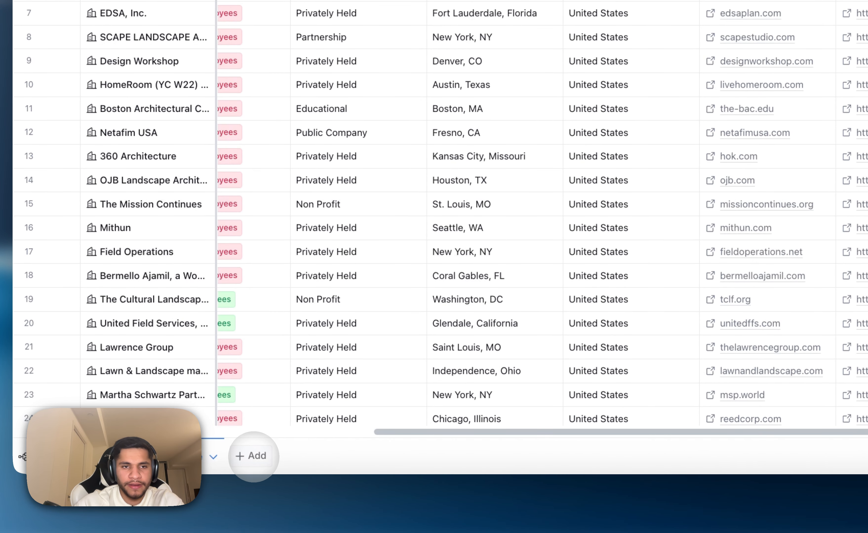
Step: Start a new table in the workbook that finds people at these companies
{"action": "left_click", "coordinate": [180, 466]}
{"action": "scroll", "coordinate": [463, 256], "scroll_direction": "down", "scroll_amount": 10}
{"action": "scroll", "coordinate": [377, 218], "scroll_direction": "up", "scroll_amount": 5}
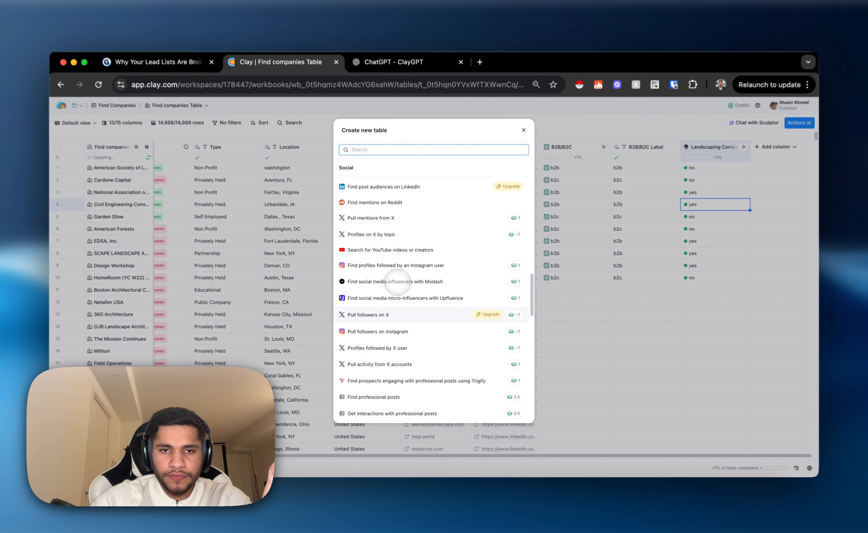
{"action": "scroll", "coordinate": [364, 221], "scroll_direction": "up", "scroll_amount": 10}
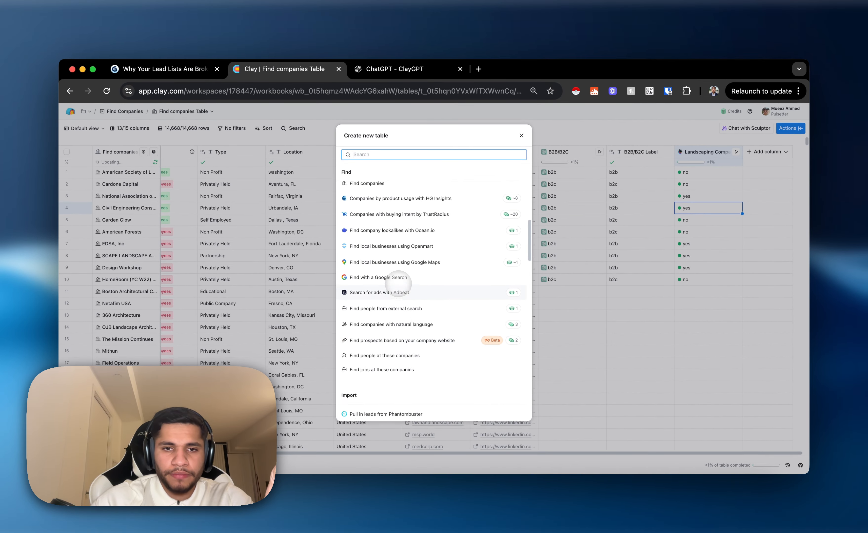
{"action": "scroll", "coordinate": [398, 284], "scroll_direction": "up", "scroll_amount": 3}
{"action": "left_click", "coordinate": [392, 350]}
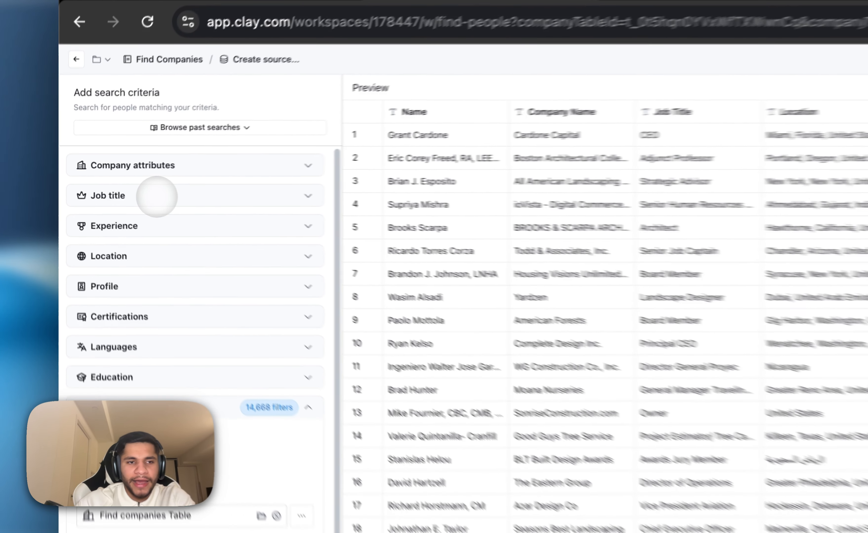
Step: Filter the people search by the seniorities C-suite, VP, Partner, Owner, Director and Head
{"action": "left_click", "coordinate": [117, 185]}
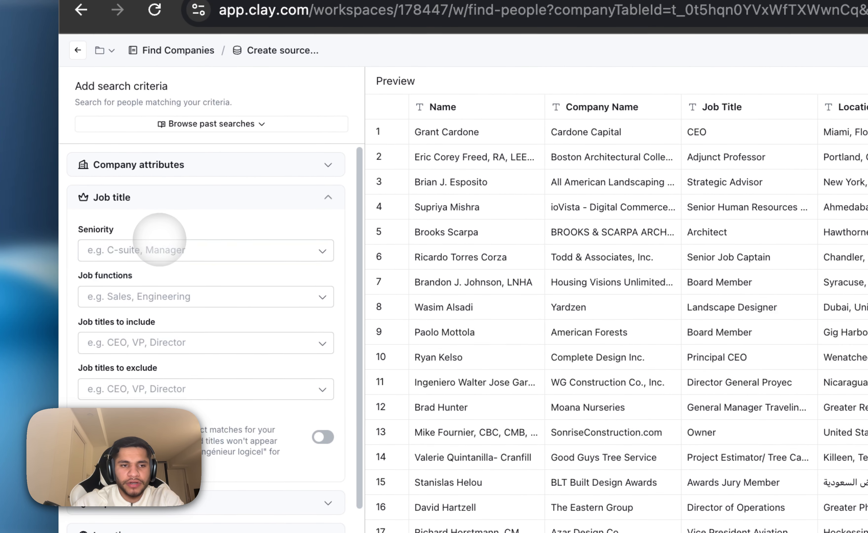
{"action": "left_click", "coordinate": [175, 298]}
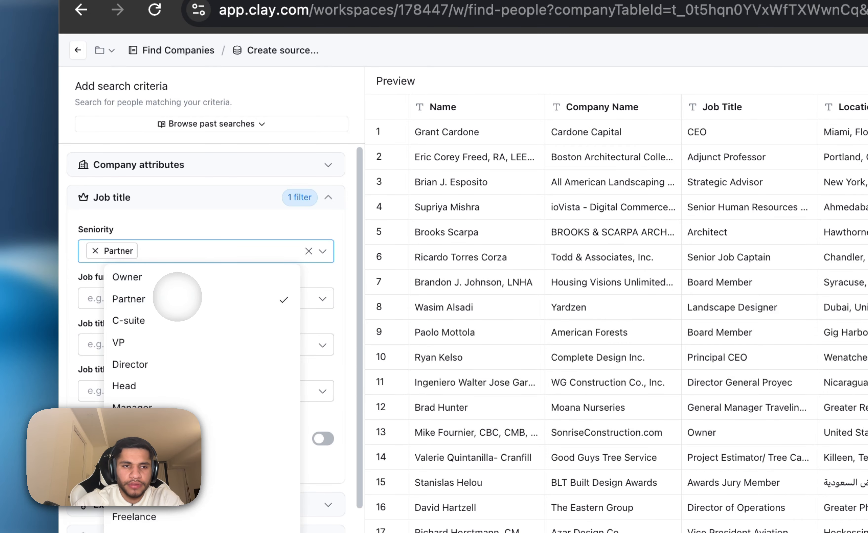
{"action": "left_click", "coordinate": [155, 323]}
{"action": "left_click", "coordinate": [154, 342]}
{"action": "left_click", "coordinate": [153, 299]}
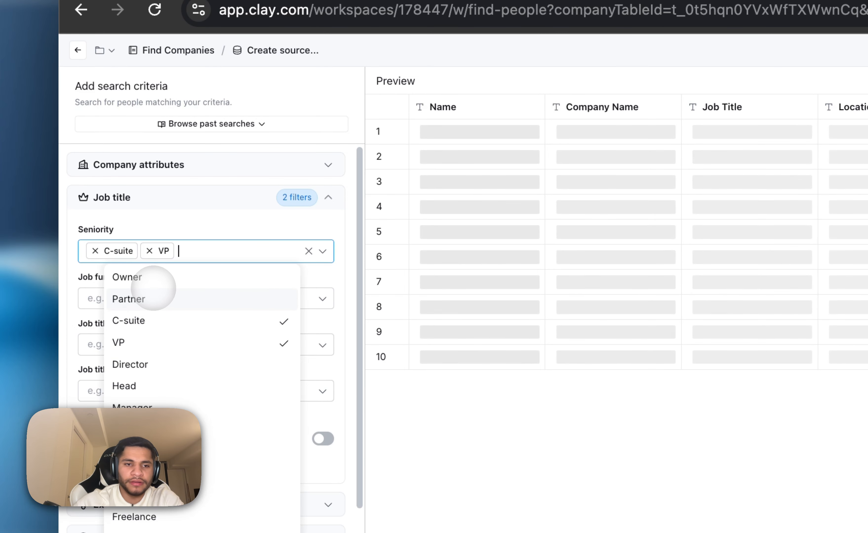
{"action": "left_click", "coordinate": [151, 296]}
{"action": "left_click", "coordinate": [149, 280]}
{"action": "left_click", "coordinate": [150, 383]}
{"action": "left_click", "coordinate": [125, 404]}
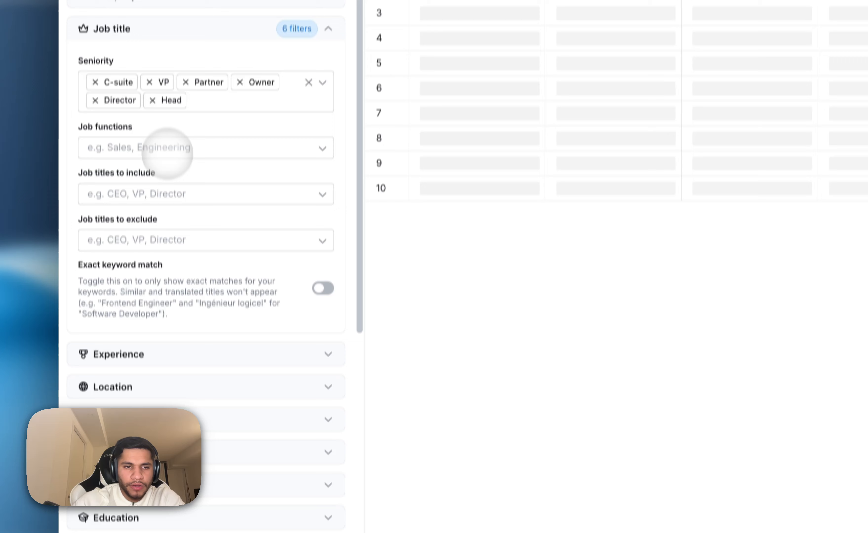
Step: Limit the job function to Sales and include the job titles "sales" and "growth"
{"action": "left_click", "coordinate": [166, 153]}
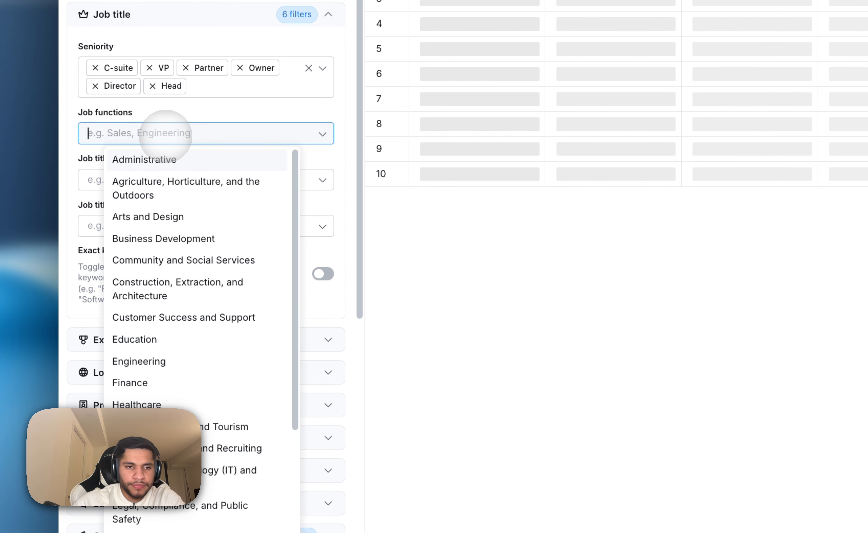
{"action": "type", "text": "sales"}
{"action": "left_click", "coordinate": [155, 158]}
{"action": "left_click", "coordinate": [96, 180]}
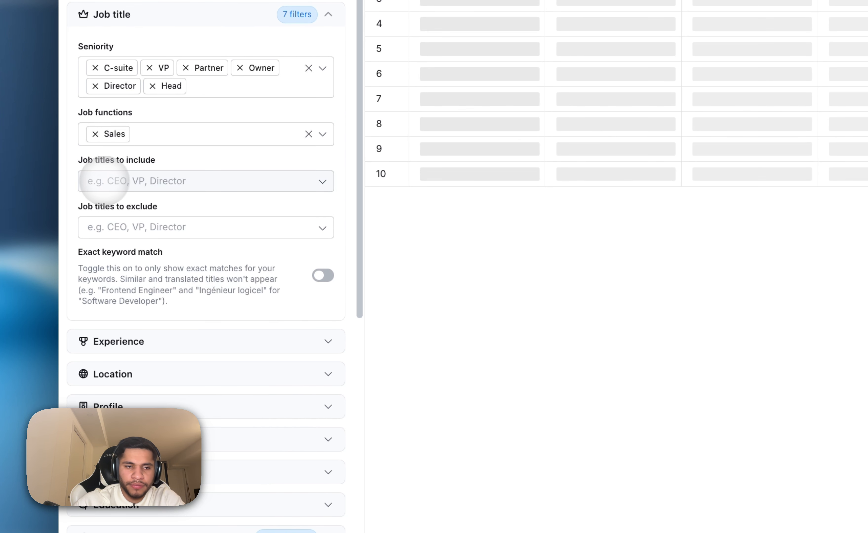
{"action": "type", "text": "sales"}
{"action": "key", "text": "Return"}
{"action": "type", "text": "growt"}
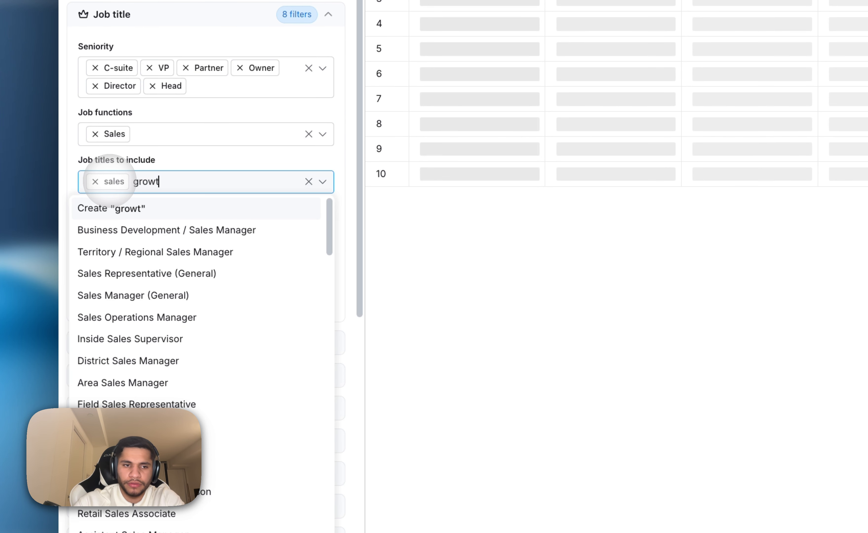
{"action": "type", "text": "h"}
{"action": "key", "text": "Return"}
{"action": "left_click", "coordinate": [179, 156]}
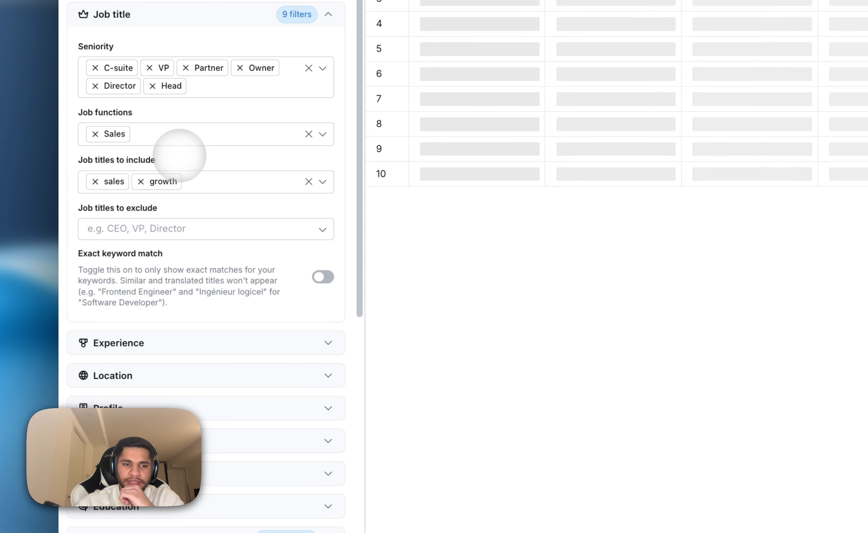
Step: Examine the Experience and Profile filter options of the people search without setting any of them
{"action": "left_click", "coordinate": [163, 345]}
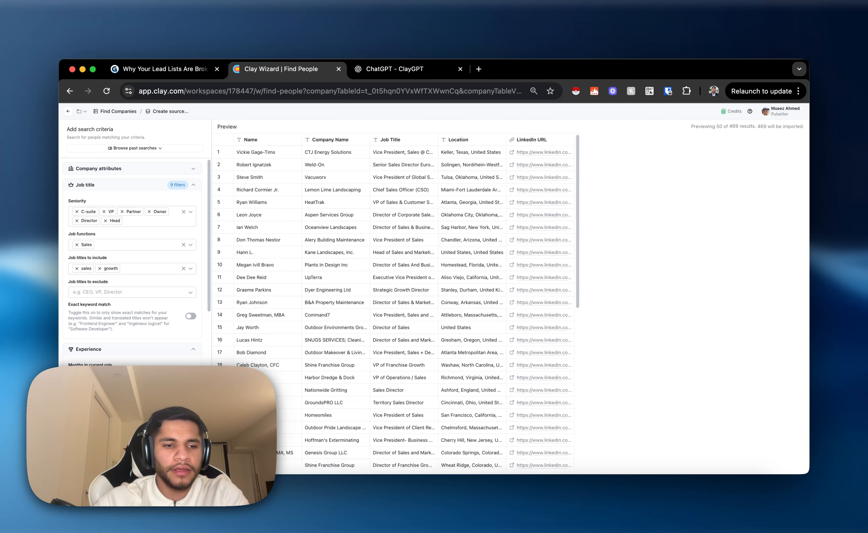
{"action": "scroll", "coordinate": [132, 262], "scroll_direction": "down", "scroll_amount": 5}
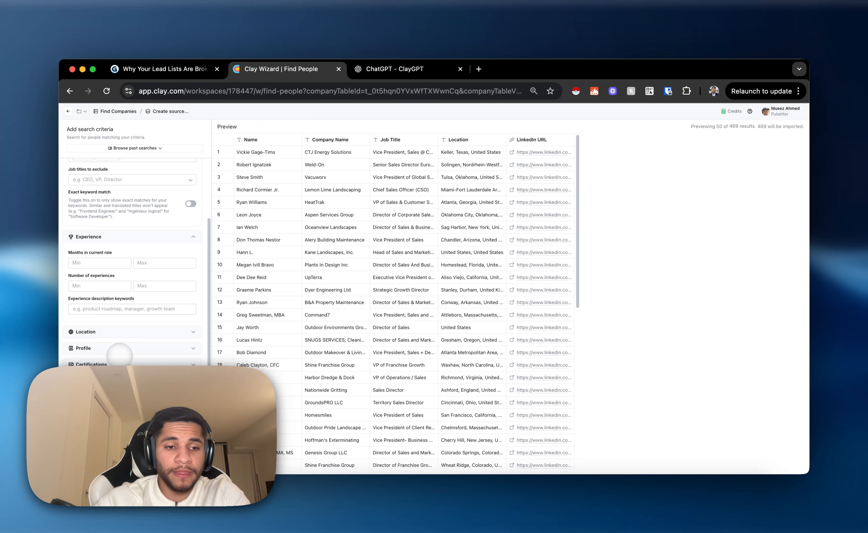
{"action": "scroll", "coordinate": [132, 262], "scroll_direction": "down", "scroll_amount": 1}
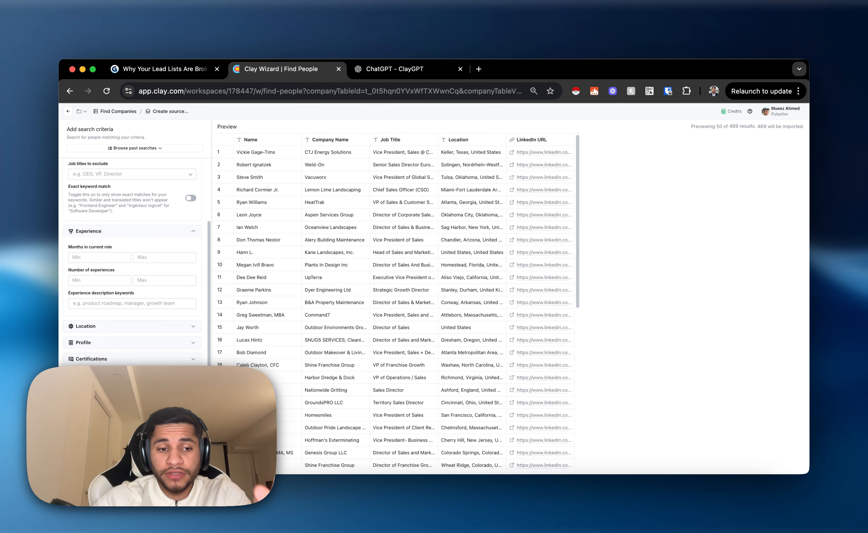
{"action": "scroll", "coordinate": [132, 262], "scroll_direction": "down", "scroll_amount": 1}
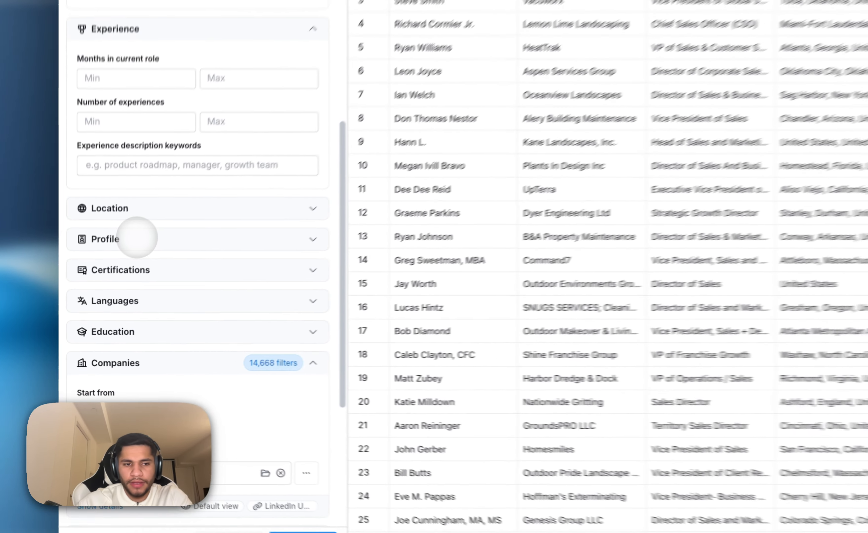
{"action": "left_click", "coordinate": [102, 304]}
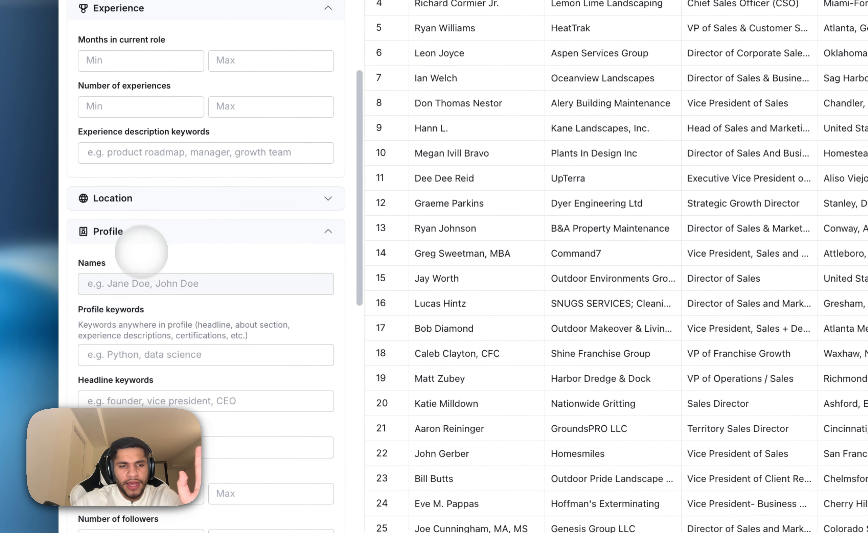
{"action": "left_click", "coordinate": [156, 232]}
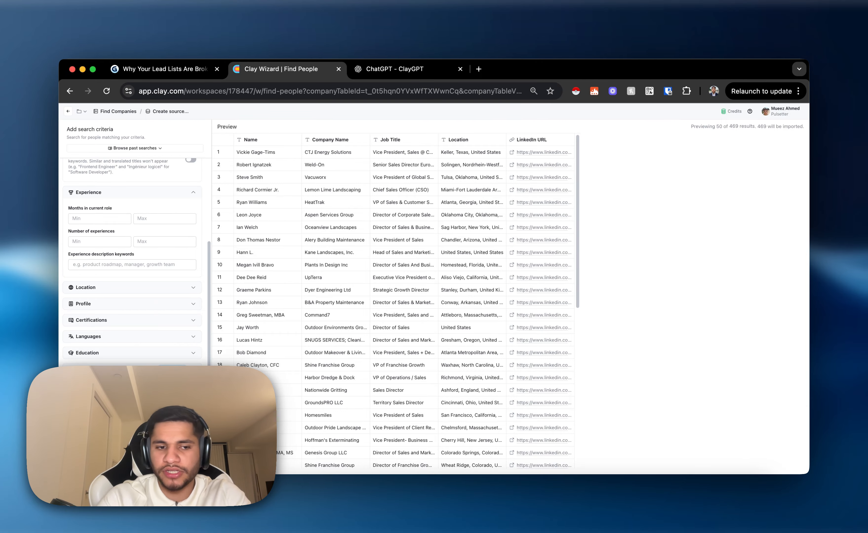
Step: Continue with the people search and import the matching people into a new table
{"action": "scroll", "coordinate": [135, 262], "scroll_direction": "down", "scroll_amount": 5}
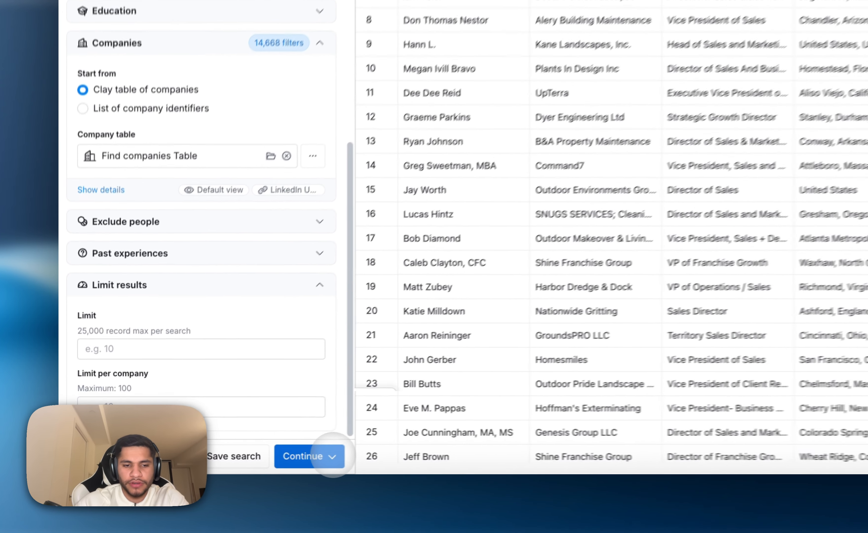
{"action": "left_click", "coordinate": [199, 466]}
{"action": "left_click", "coordinate": [122, 422]}
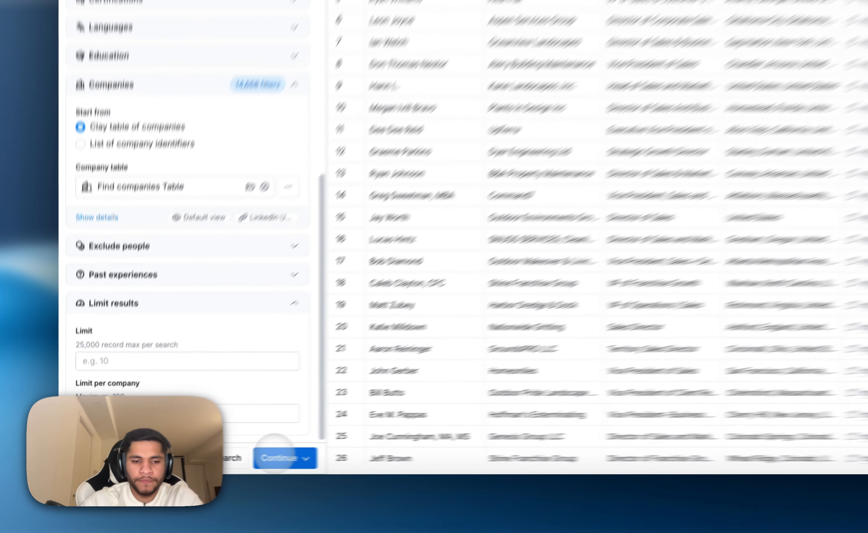
{"action": "left_click", "coordinate": [200, 465]}
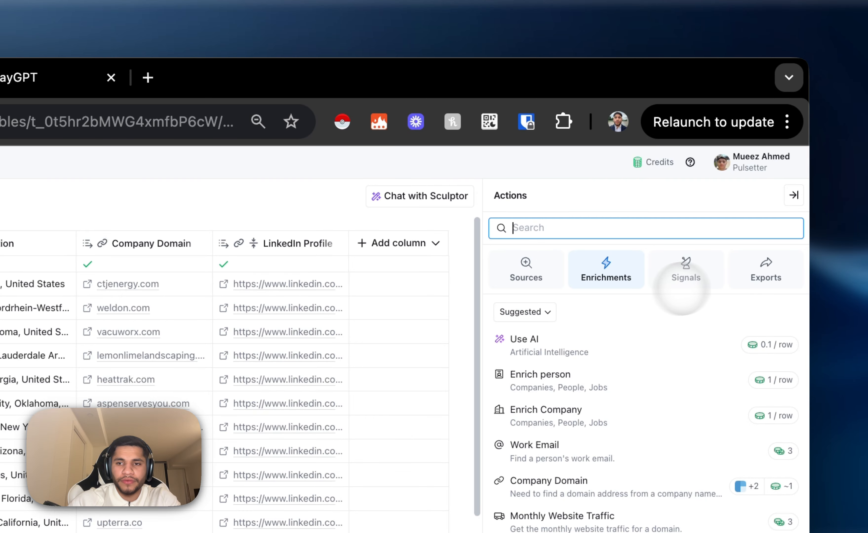
Step: Search the enrichments for "find work email" and open the Work Email waterfall for a new column in the people table
{"action": "left_click", "coordinate": [416, 243]}
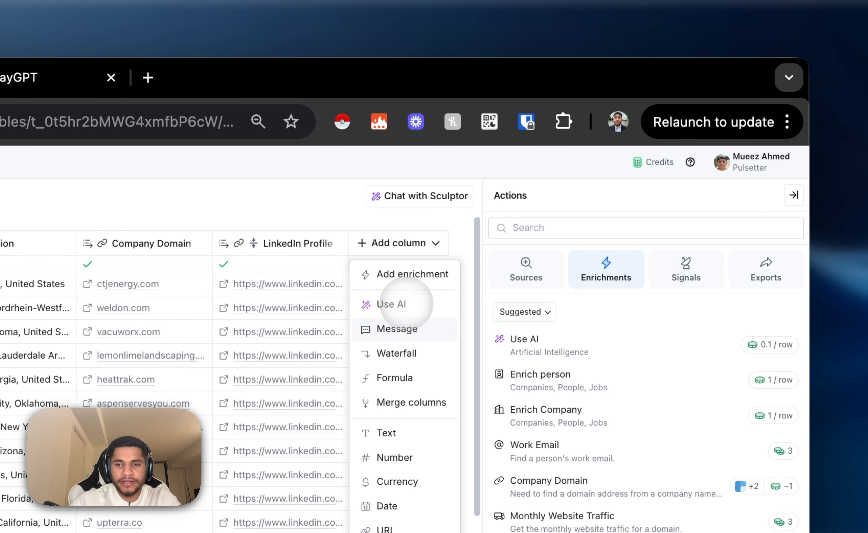
{"action": "left_click", "coordinate": [424, 274]}
{"action": "type", "text": "fuin"}
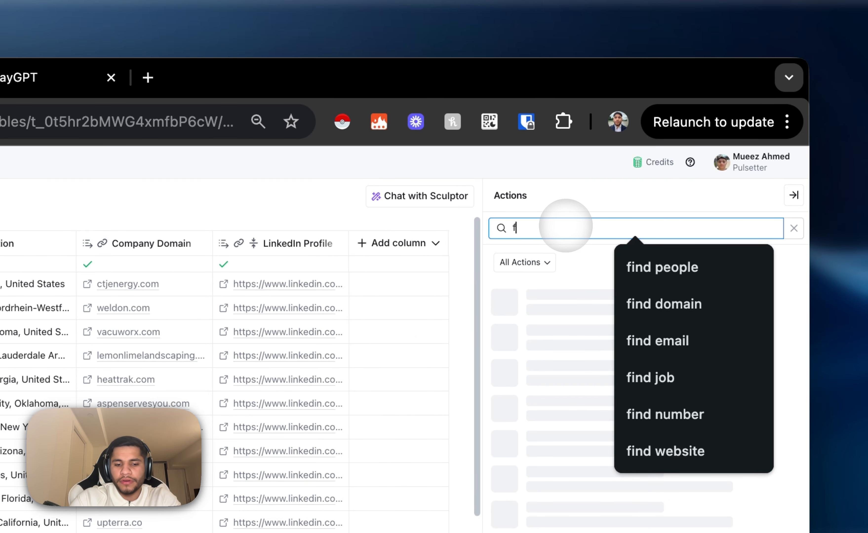
{"action": "key", "text": "BackSpace"}
{"action": "key", "text": "BackSpace"}
{"action": "key", "text": "BackSpace"}
{"action": "type", "text": "in"}
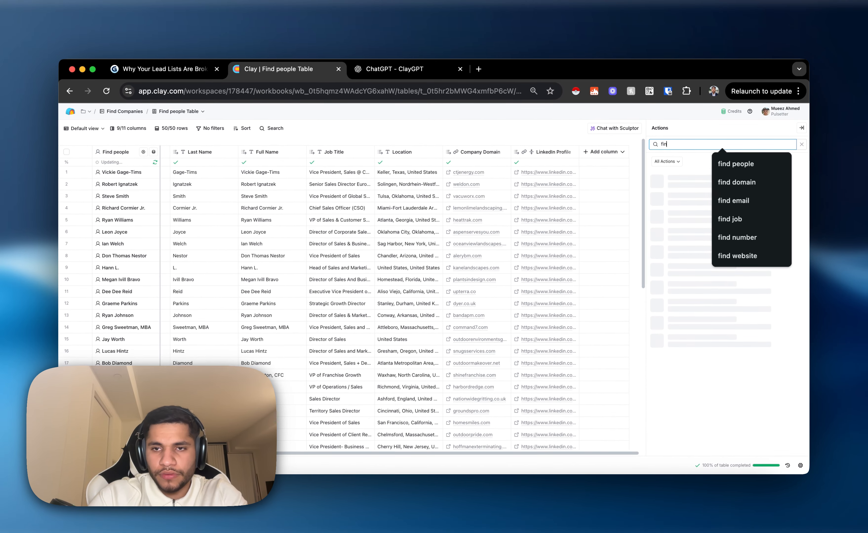
{"action": "type", "text": "d work email"}
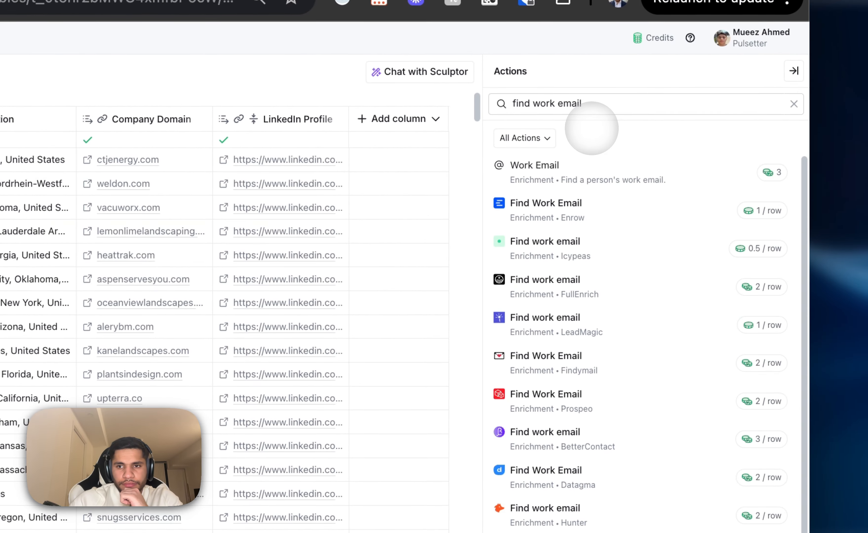
{"action": "left_click", "coordinate": [588, 170]}
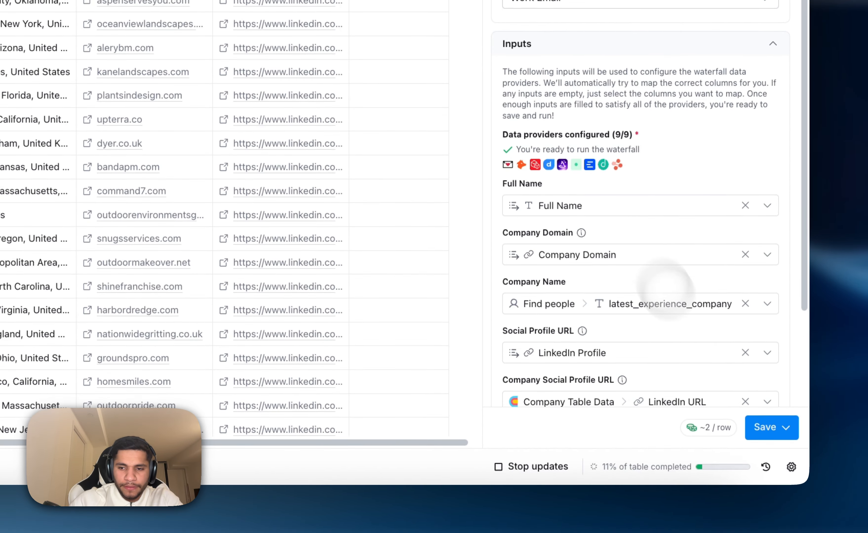
Step: Save the Work Email waterfall column without running it
{"action": "left_click", "coordinate": [766, 427]}
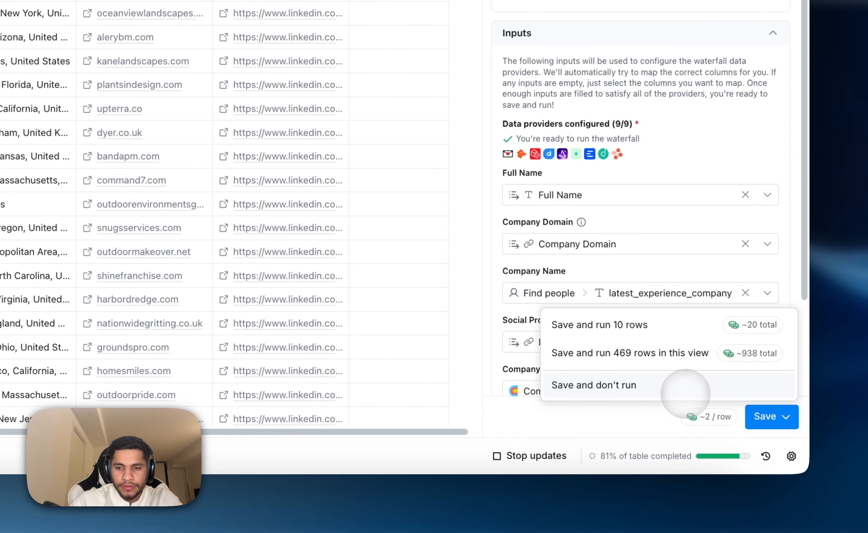
{"action": "left_click", "coordinate": [685, 393]}
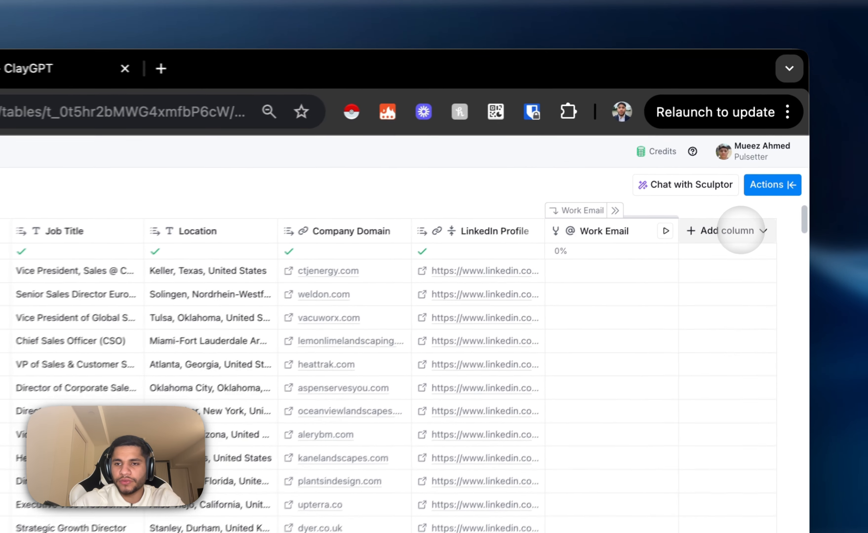
Step: Search the enrichments for "phone numb" and open the Mobile Phone waterfall for a new column
{"action": "left_click", "coordinate": [775, 151]}
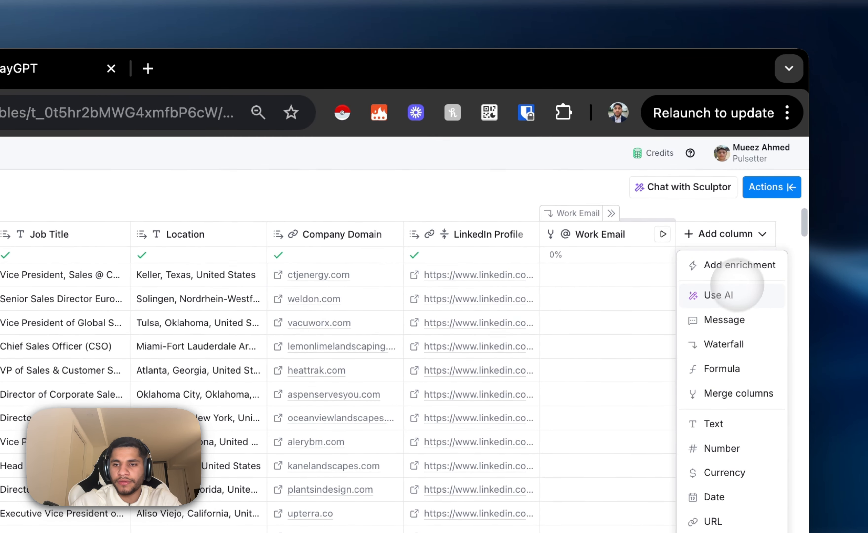
{"action": "left_click", "coordinate": [777, 167]}
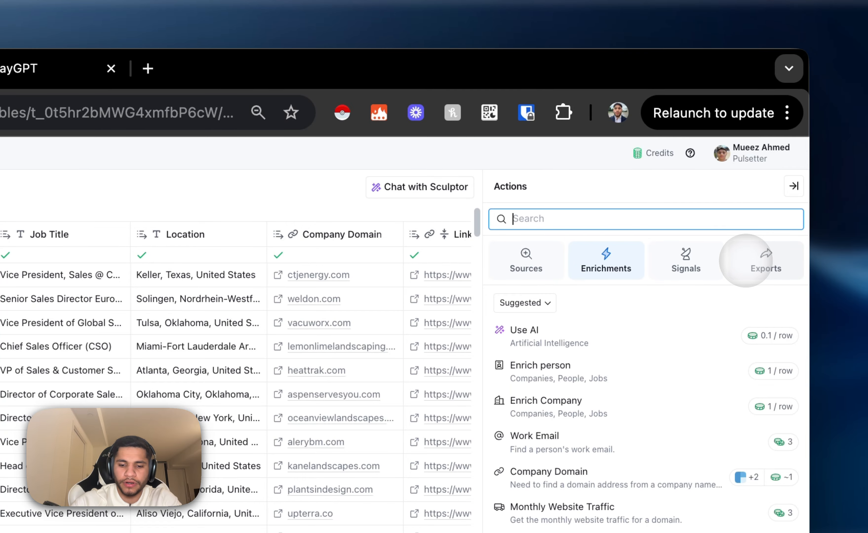
{"action": "type", "text": "phone numb"}
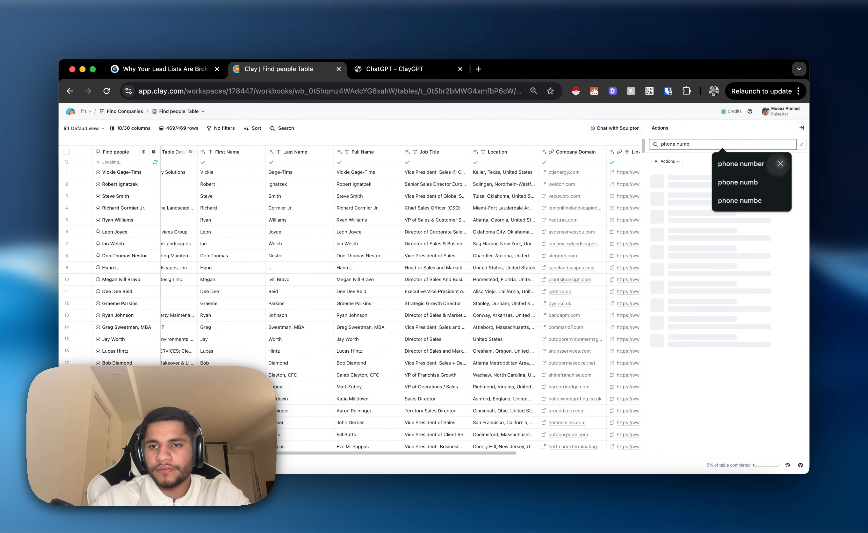
{"action": "left_click", "coordinate": [695, 164]}
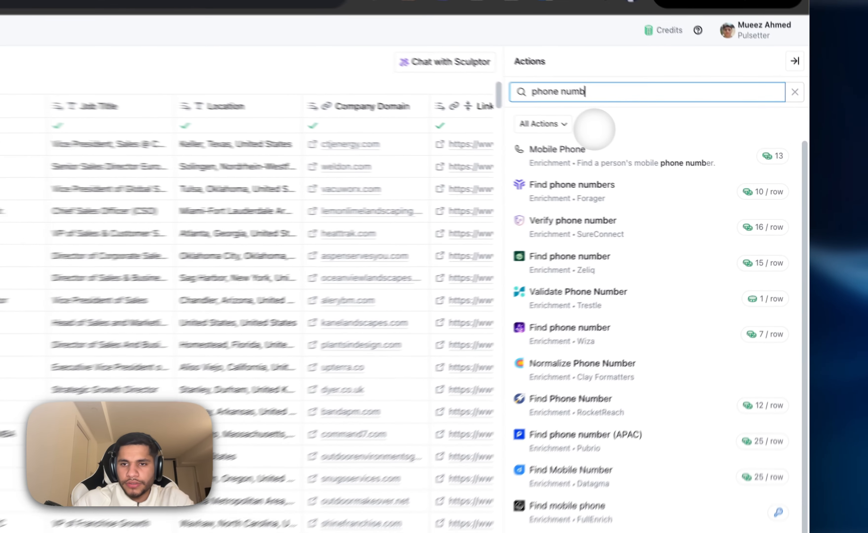
{"action": "left_click", "coordinate": [588, 152]}
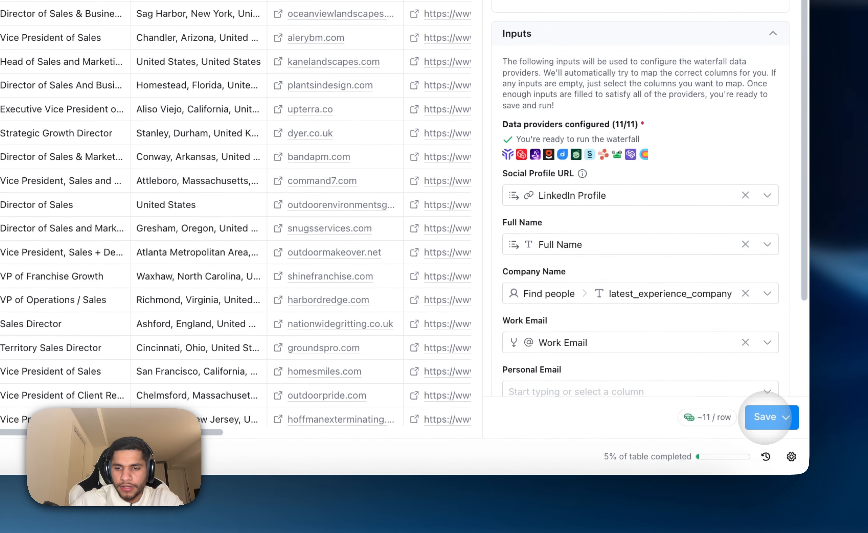
Step: Try to save the Mobile Phone waterfall with all its default providers without running it
{"action": "left_click", "coordinate": [764, 416]}
{"action": "left_click", "coordinate": [693, 385]}
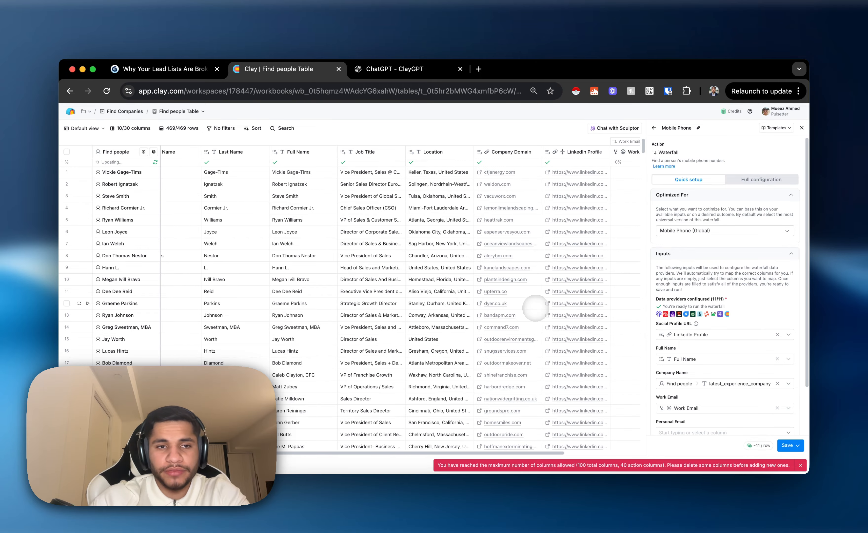
{"action": "scroll", "coordinate": [464, 294], "scroll_direction": "left", "scroll_amount": 3}
{"action": "scroll", "coordinate": [499, 287], "scroll_direction": "right", "scroll_amount": 5}
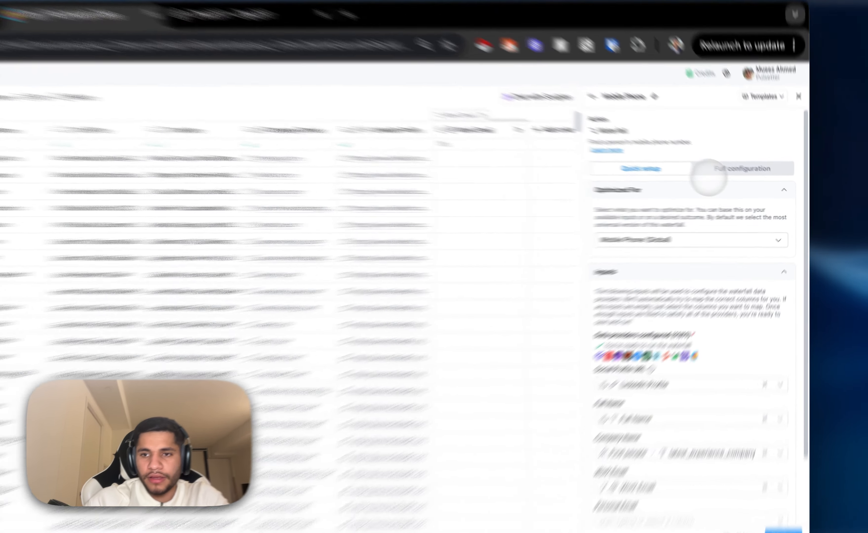
Step: Reduce the Mobile Phone waterfall sequence to Prospeo, upcell, Datagma and Zeliq, and save it without running it
{"action": "left_click", "coordinate": [738, 178]}
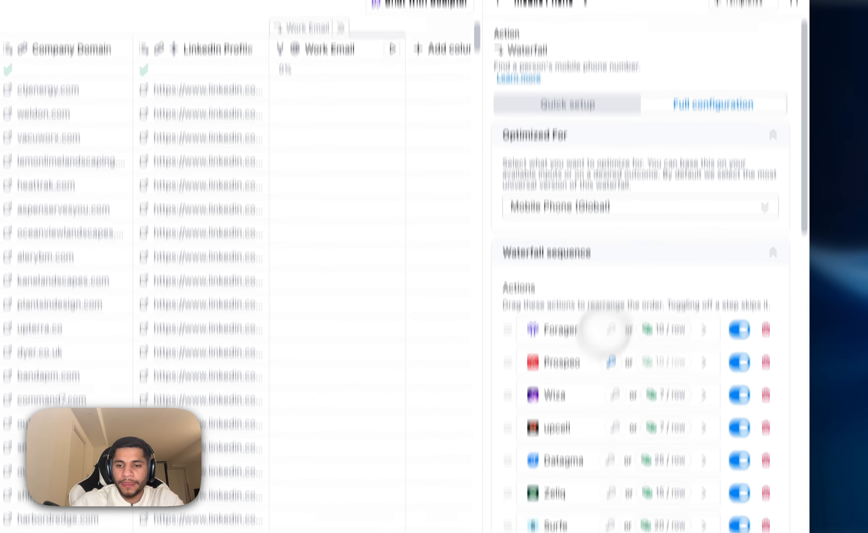
{"action": "scroll", "coordinate": [641, 321], "scroll_direction": "down", "scroll_amount": 10}
{"action": "scroll", "coordinate": [647, 330], "scroll_direction": "up", "scroll_amount": 4}
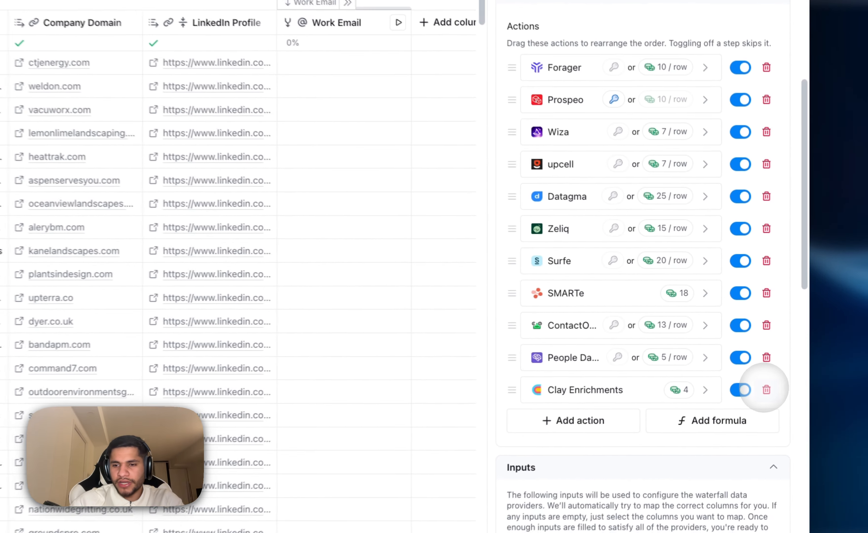
{"action": "left_click", "coordinate": [787, 338]}
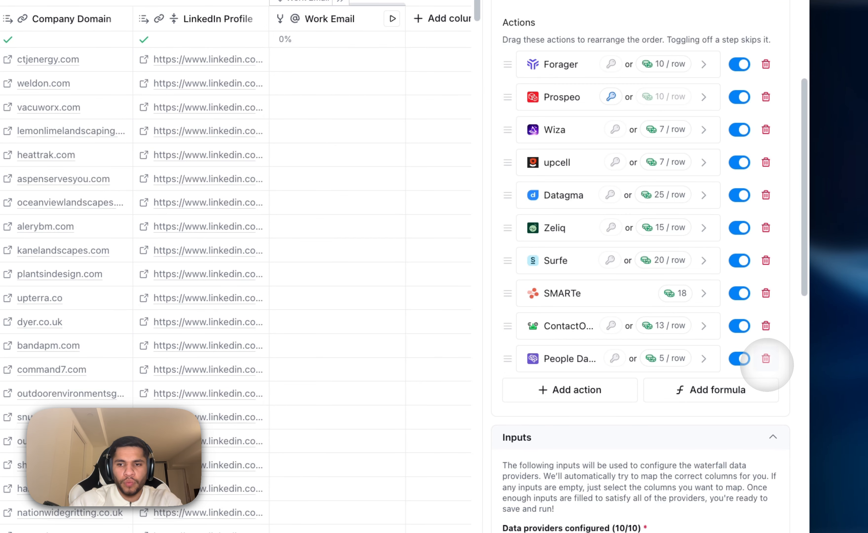
{"action": "left_click", "coordinate": [766, 358]}
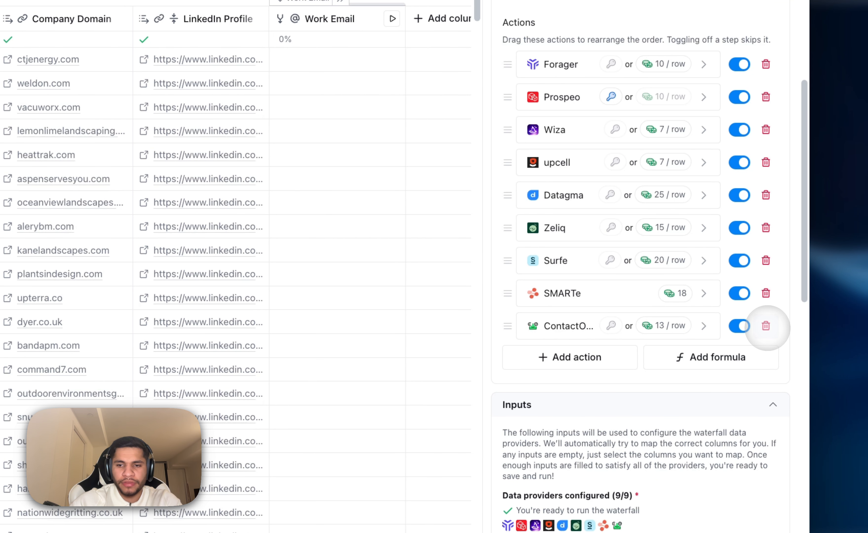
{"action": "left_click", "coordinate": [766, 326]}
{"action": "left_click", "coordinate": [766, 293]}
{"action": "left_click", "coordinate": [766, 338]}
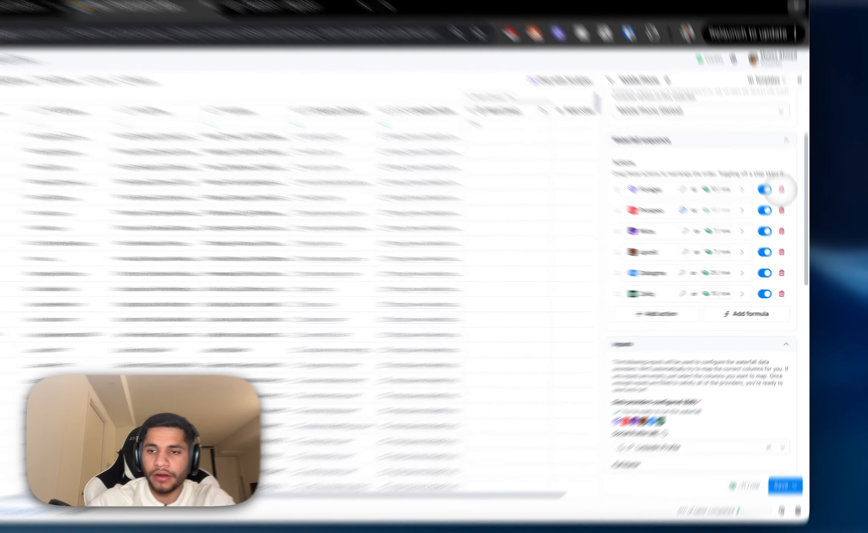
{"action": "left_click", "coordinate": [788, 214]}
{"action": "left_click", "coordinate": [766, 160]}
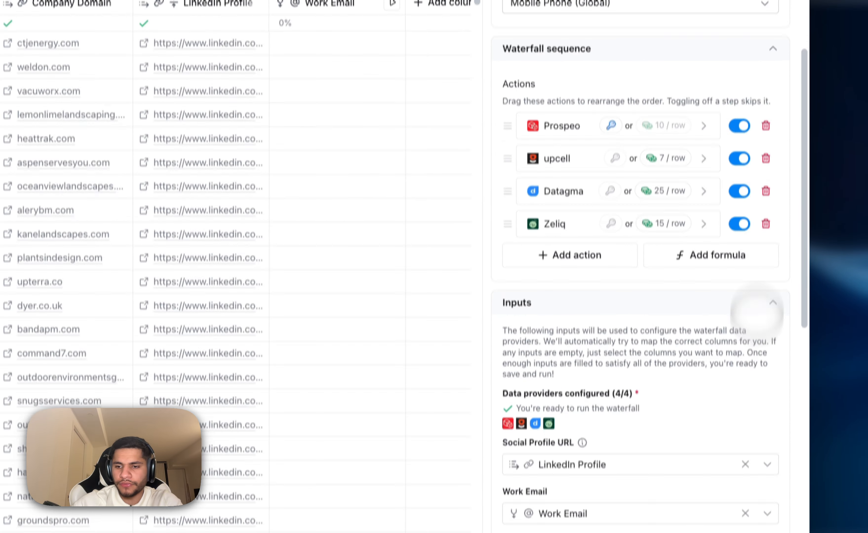
{"action": "left_click", "coordinate": [753, 416]}
{"action": "left_click", "coordinate": [673, 384]}
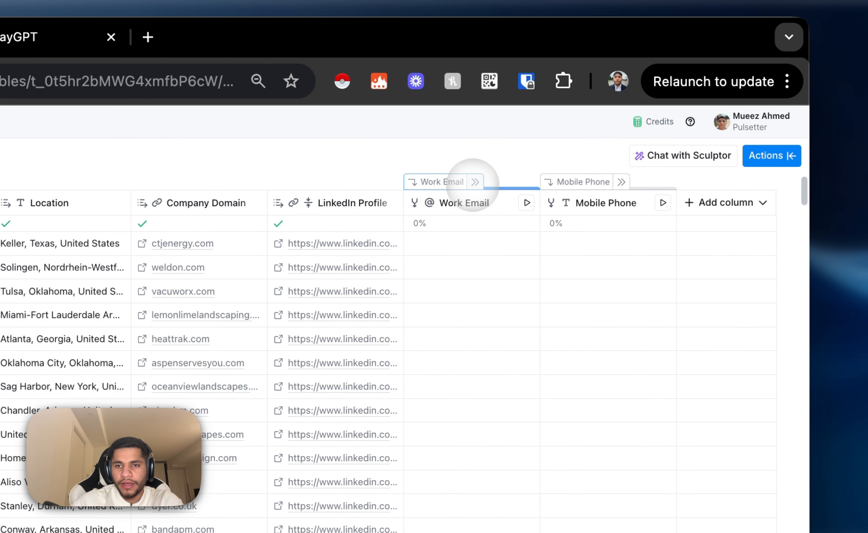
Step: Expand the Work Email and Mobile Phone waterfalls into their individual provider and validation columns
{"action": "left_click", "coordinate": [474, 183]}
{"action": "scroll", "coordinate": [478, 214], "scroll_direction": "right", "scroll_amount": 15}
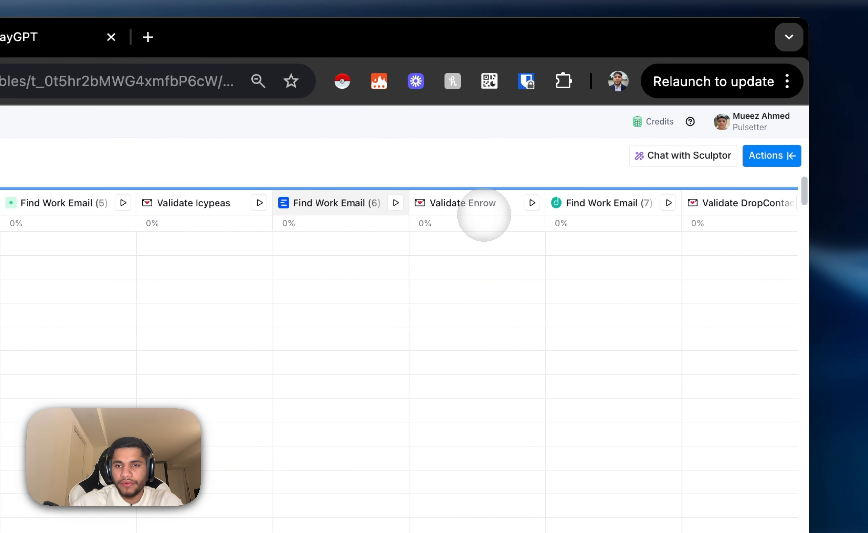
{"action": "scroll", "coordinate": [484, 214], "scroll_direction": "right", "scroll_amount": 10}
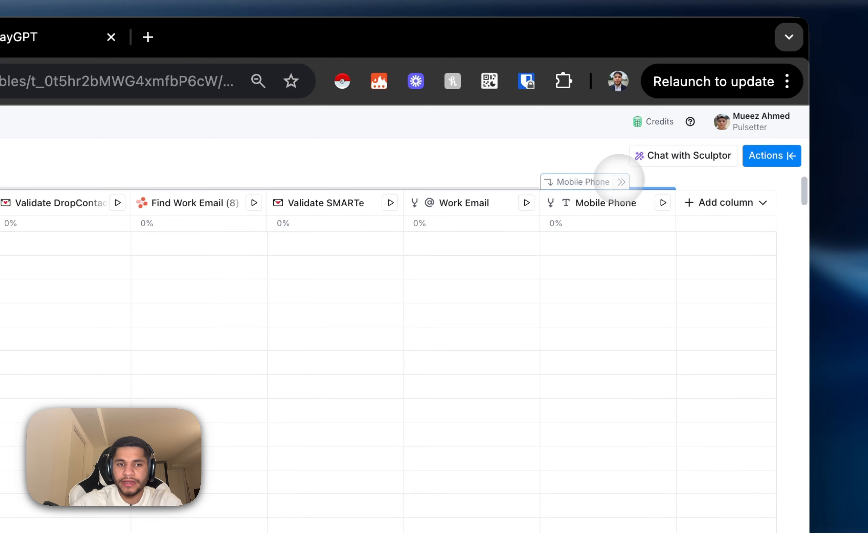
{"action": "scroll", "coordinate": [74, 271], "scroll_direction": "left", "scroll_amount": 20}
{"action": "scroll", "coordinate": [74, 271], "scroll_direction": "right", "scroll_amount": 5}
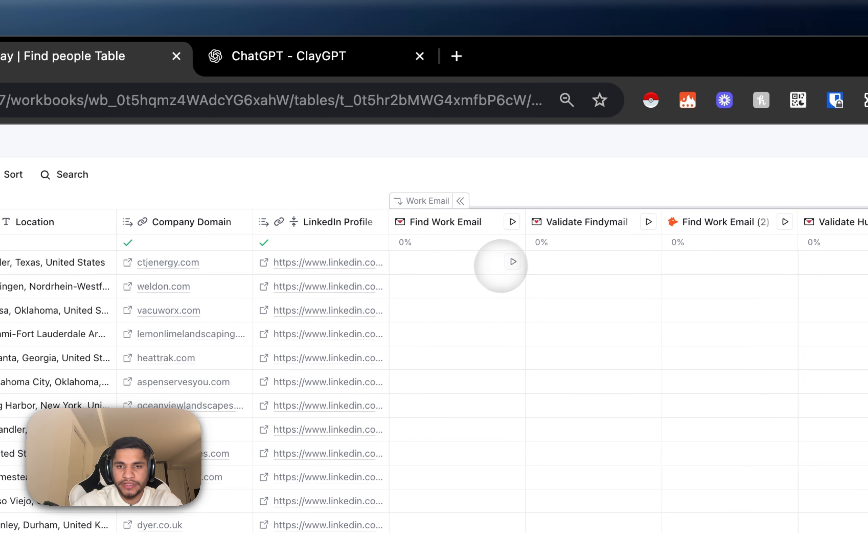
Step: Run the first Find Work Email provider and the first Find Mobile Number provider for the first person only
{"action": "left_click", "coordinate": [513, 262]}
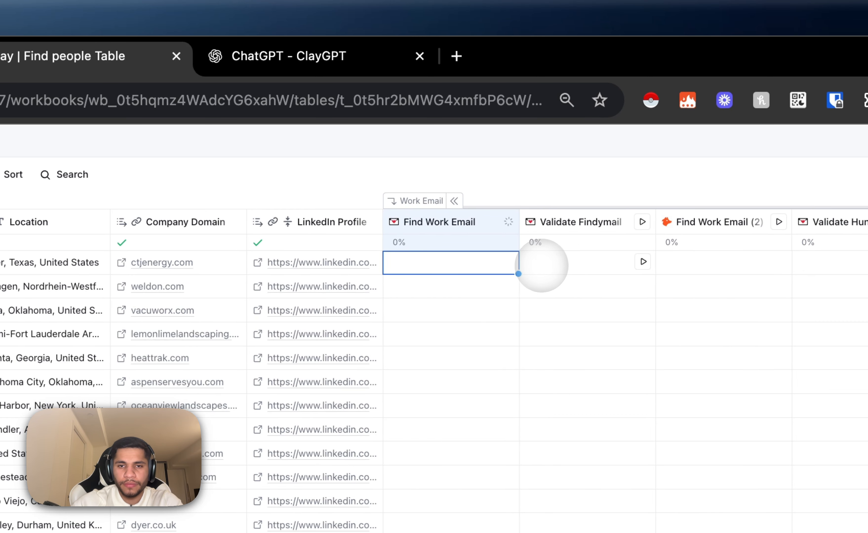
{"action": "scroll", "coordinate": [542, 266], "scroll_direction": "right", "scroll_amount": 15}
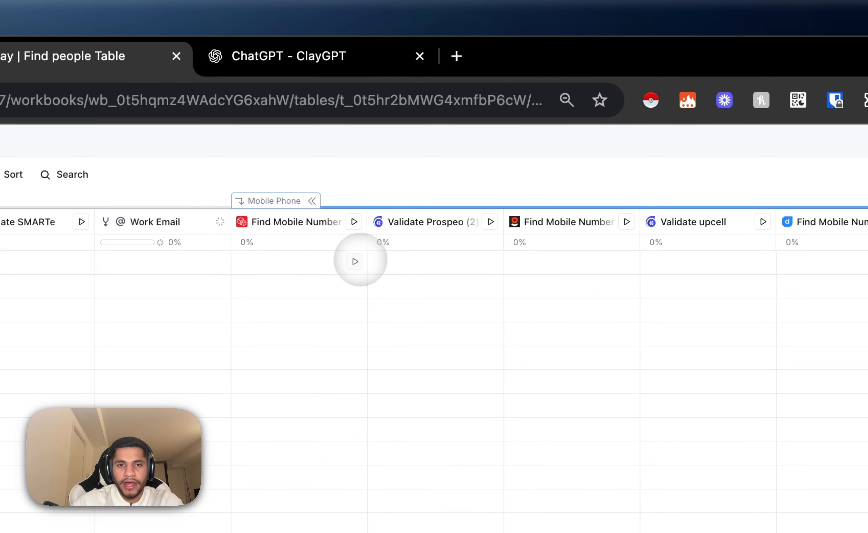
{"action": "scroll", "coordinate": [339, 264], "scroll_direction": "left", "scroll_amount": 20}
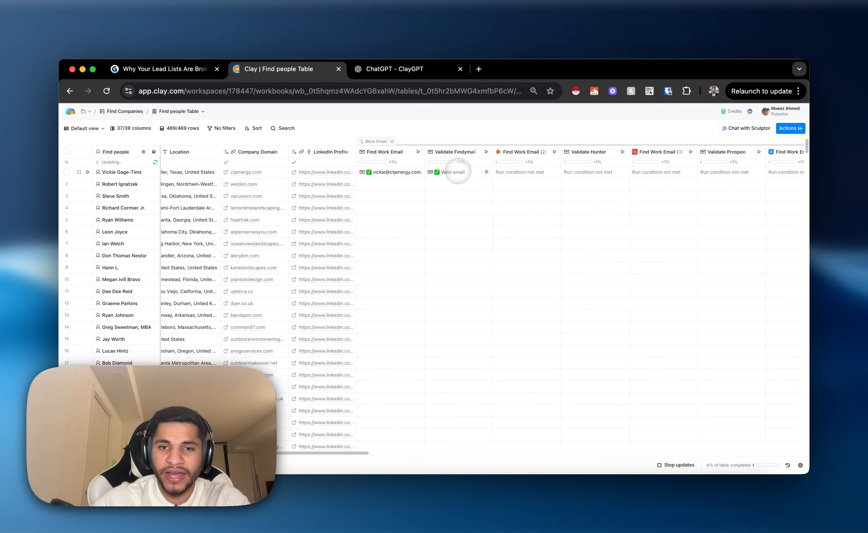
Step: Examine the first person's results across the work email and mobile number provider and validation columns
{"action": "scroll", "coordinate": [500, 151], "scroll_direction": "right", "scroll_amount": 10}
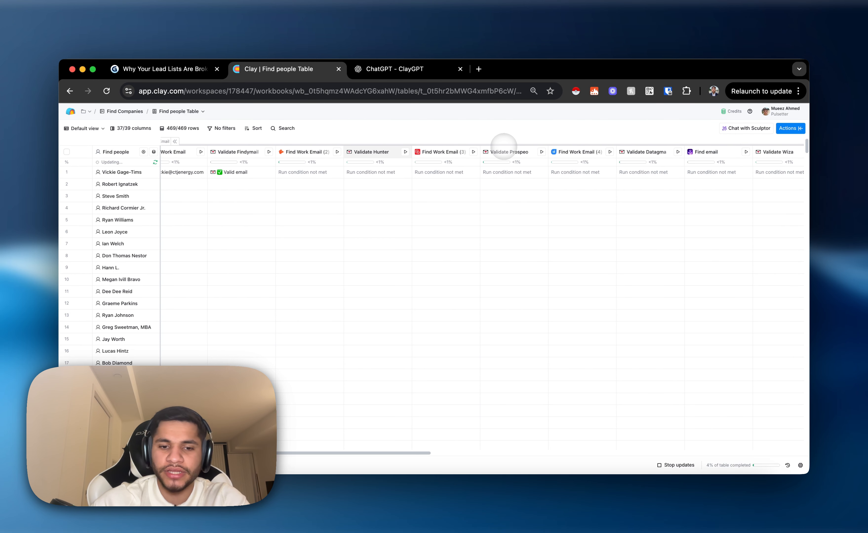
{"action": "scroll", "coordinate": [503, 146], "scroll_direction": "right", "scroll_amount": 15}
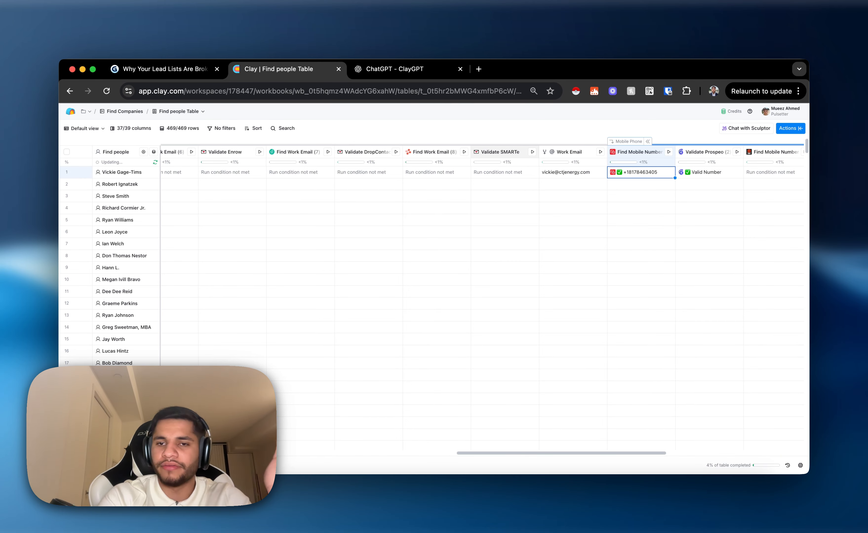
{"action": "scroll", "coordinate": [461, 144], "scroll_direction": "right", "scroll_amount": 5}
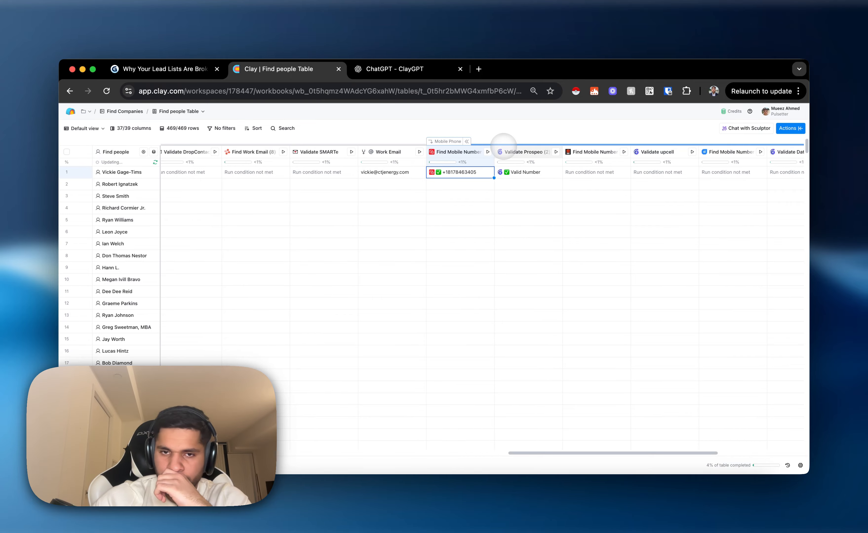
{"action": "scroll", "coordinate": [467, 174], "scroll_direction": "right", "scroll_amount": 5}
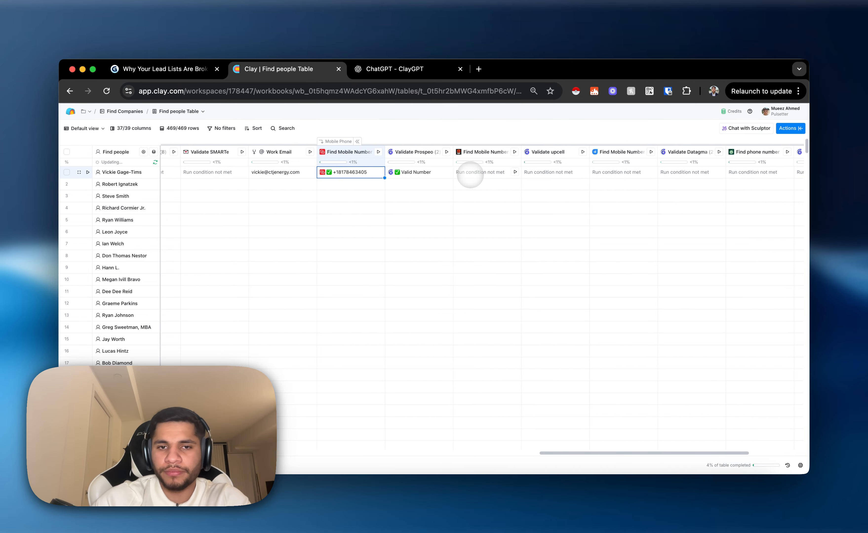
{"action": "scroll", "coordinate": [500, 175], "scroll_direction": "left", "scroll_amount": 10}
{"action": "scroll", "coordinate": [506, 174], "scroll_direction": "left", "scroll_amount": 15}
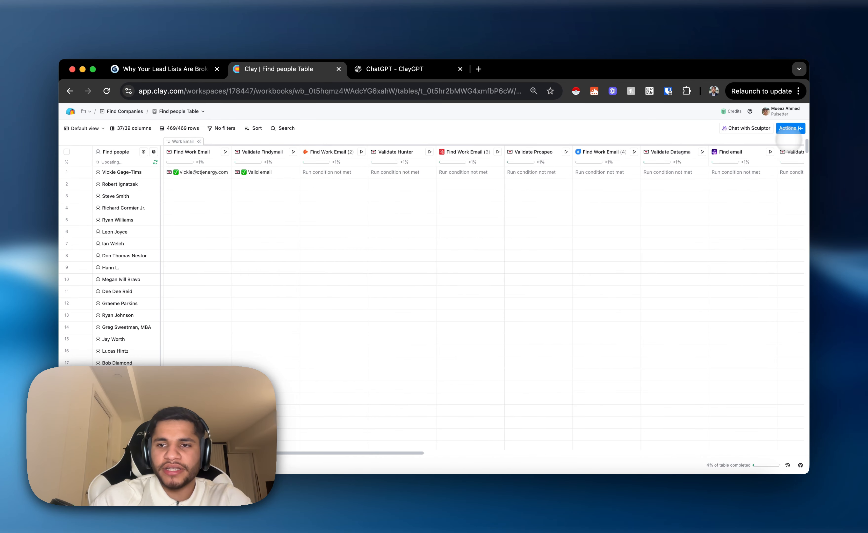
Step: Search the available actions for "salesforce" and close the list without adding any
{"action": "scroll", "coordinate": [601, 165], "scroll_direction": "right", "scroll_amount": 15}
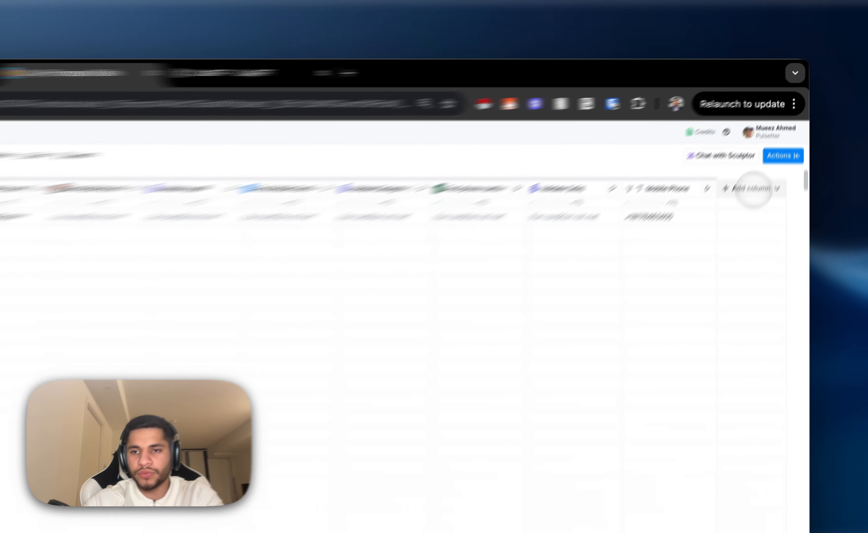
{"action": "left_click", "coordinate": [768, 152]}
{"action": "left_click", "coordinate": [761, 169]}
{"action": "type", "text": "s"}
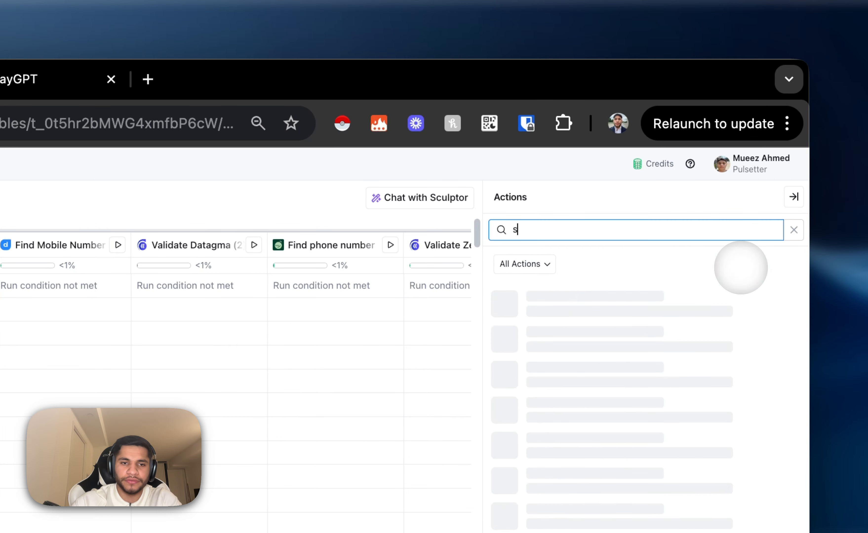
{"action": "type", "text": "alesforce"}
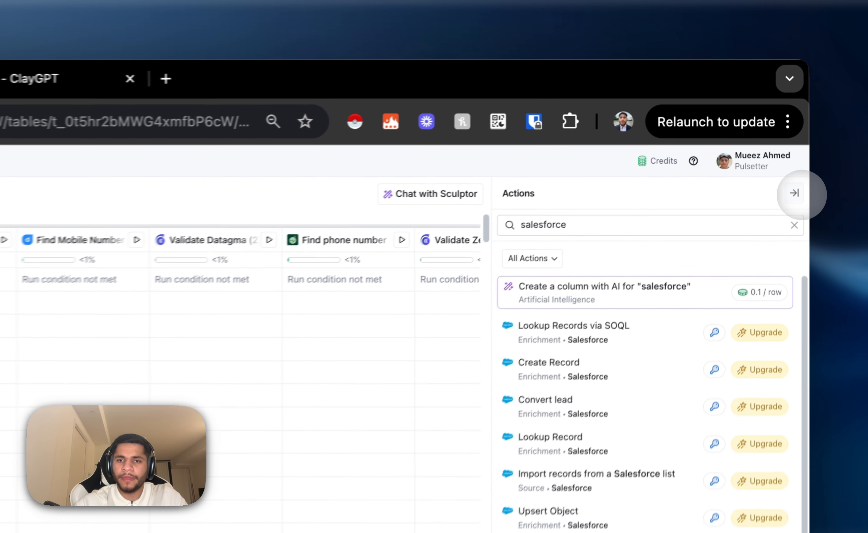
{"action": "left_click", "coordinate": [801, 127]}
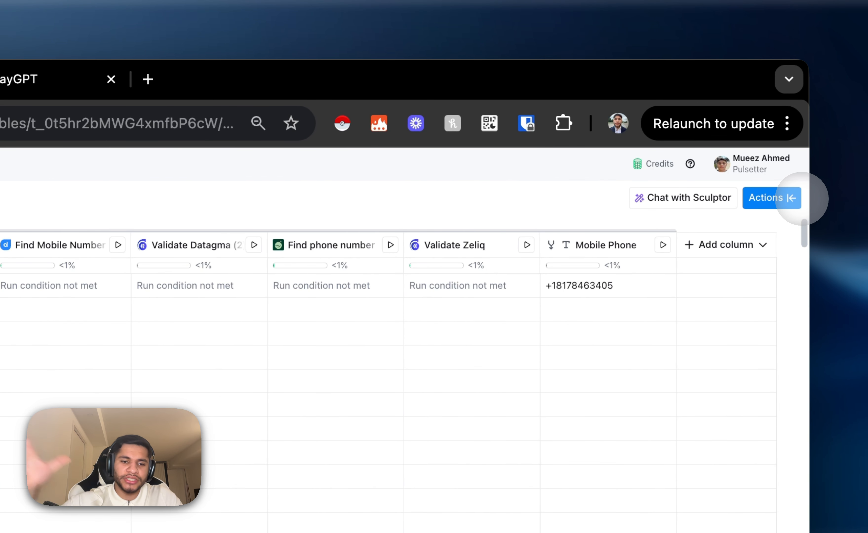